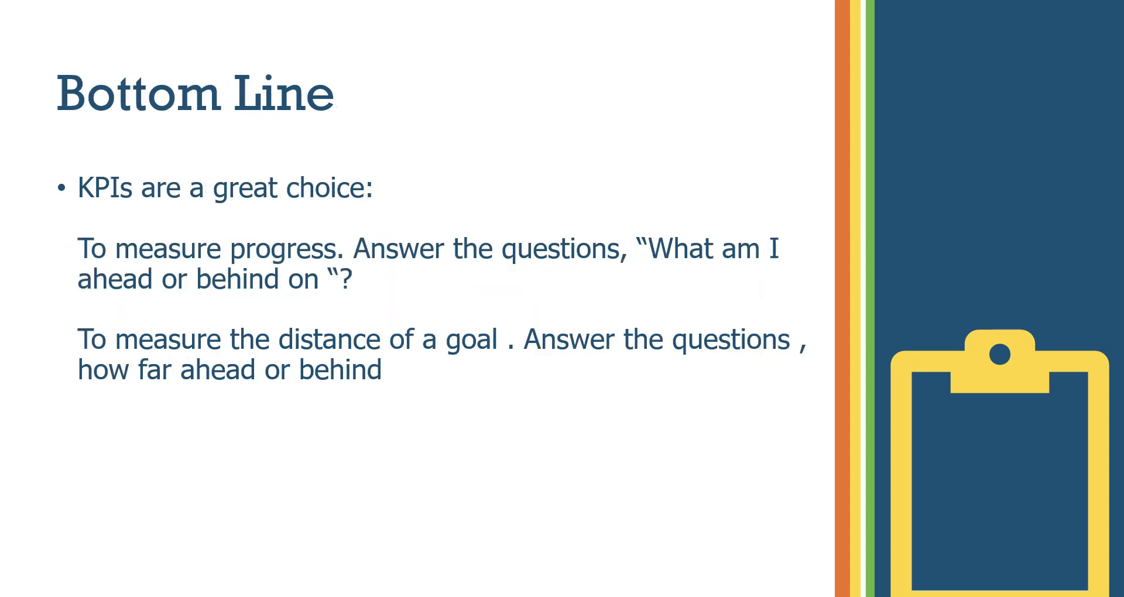
Step: End the slide show and switch to the Power BI Desktop report
{"action": "key", "text": "Left"}
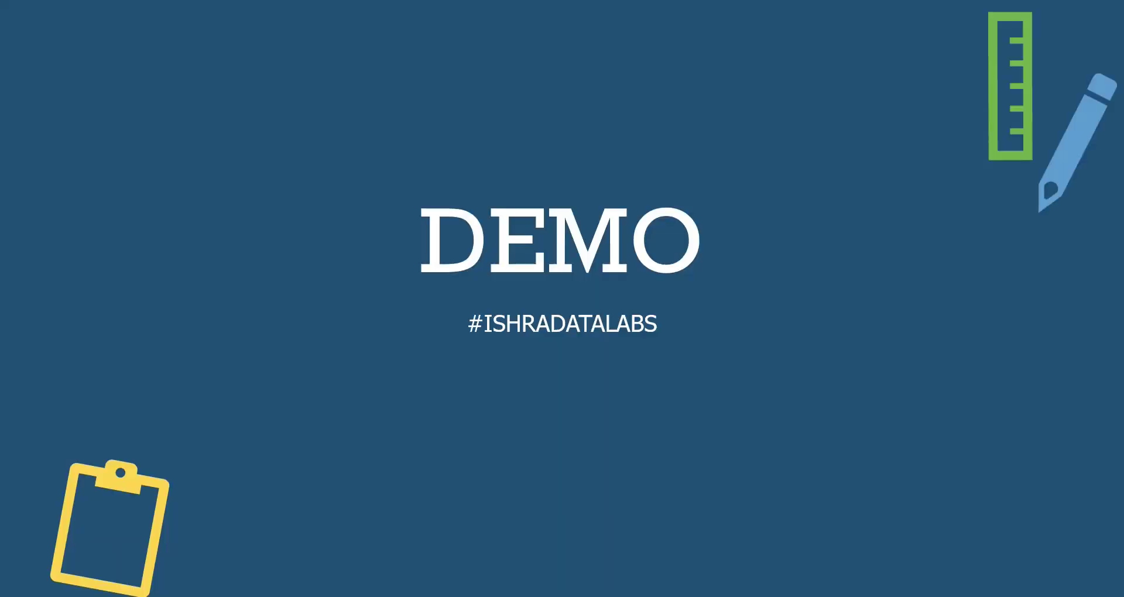
{"action": "key", "text": "Escape"}
{"action": "key", "text": "alt+Tab"}
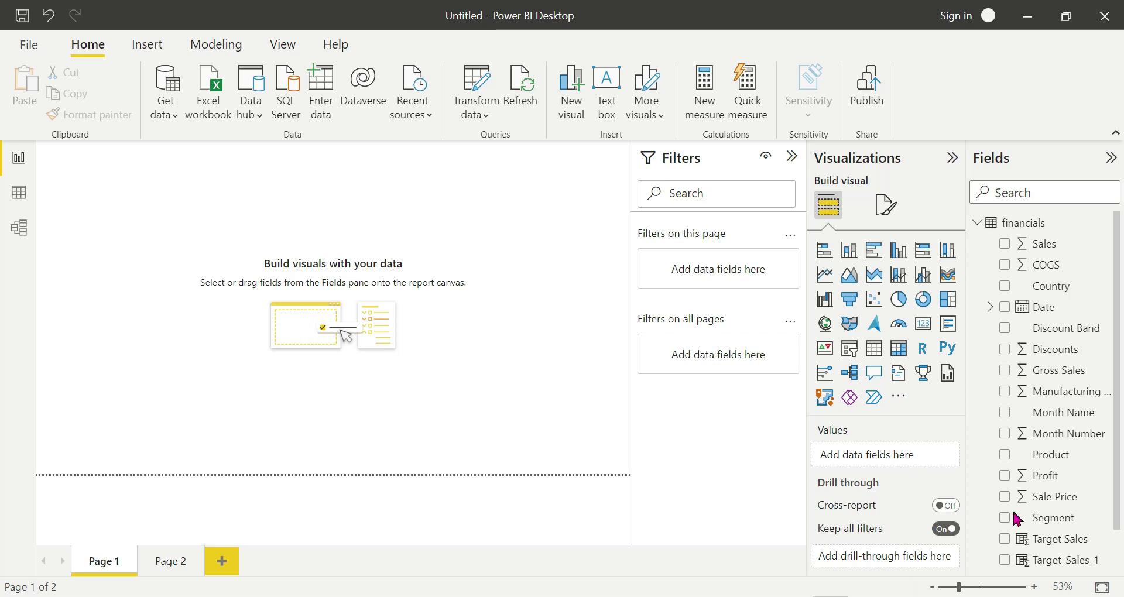
Step: Review the Target Sales formula, search the financials fields for "sale" in the data view and delete the Target Sales column
{"action": "left_click", "coordinate": [1041, 540]}
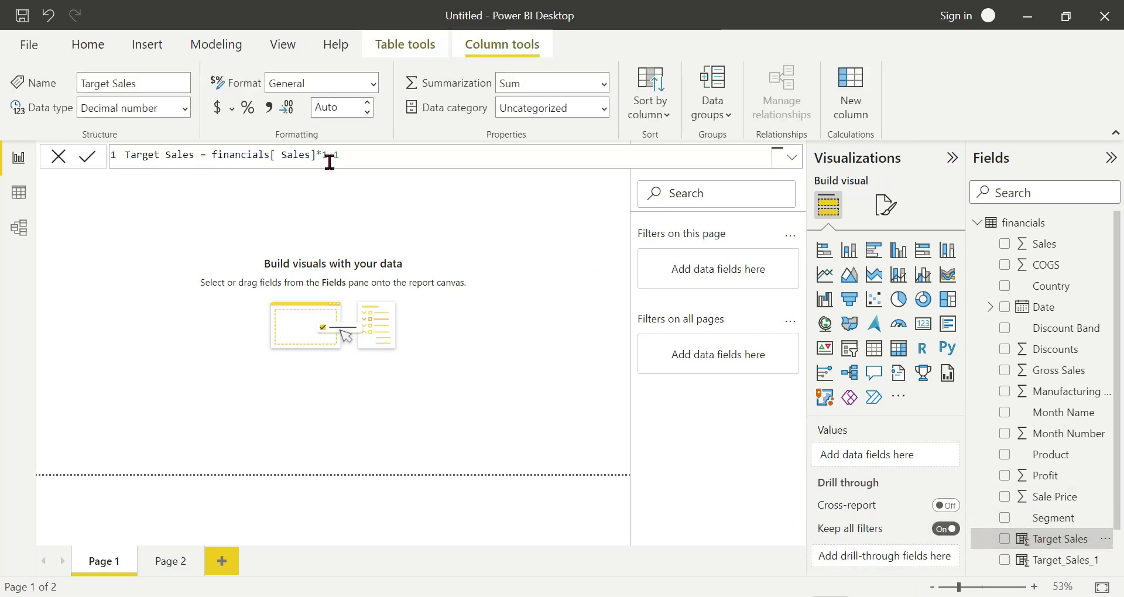
{"action": "left_click", "coordinate": [1040, 244]}
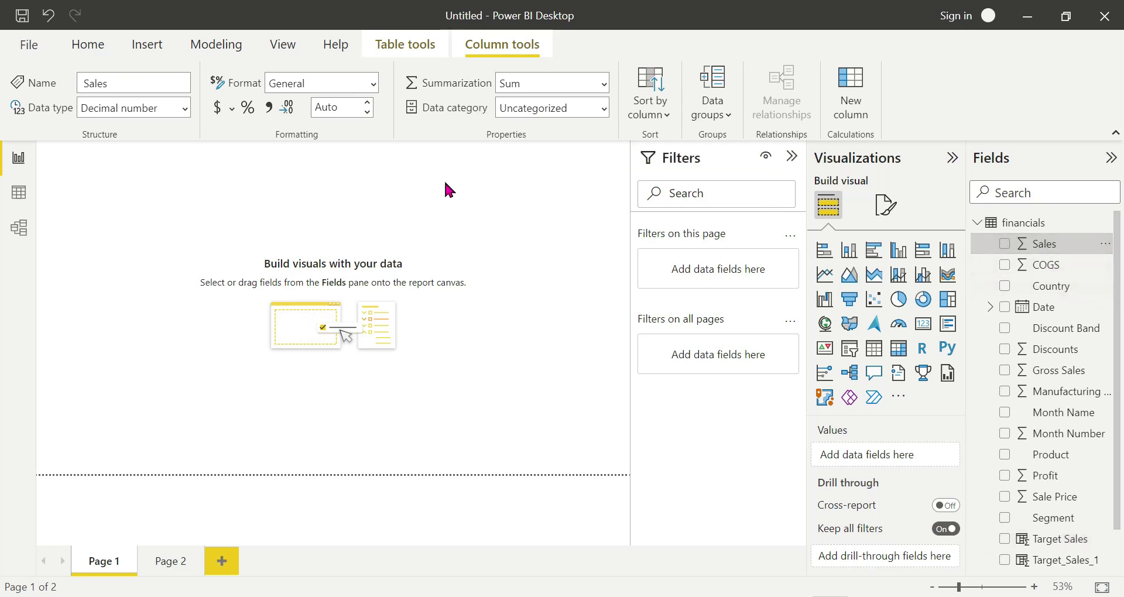
{"action": "left_click", "coordinate": [21, 201]}
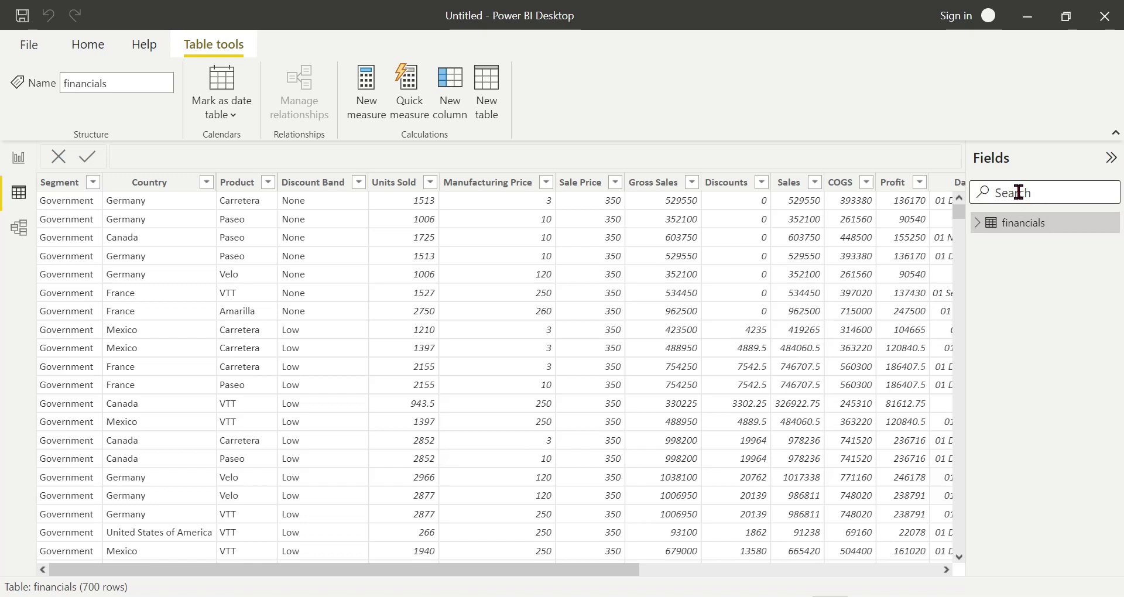
{"action": "left_click", "coordinate": [1019, 192]}
{"action": "type", "text": "sale"}
{"action": "mouse_move", "coordinate": [1048, 316]}
{"action": "left_click", "coordinate": [1112, 308]}
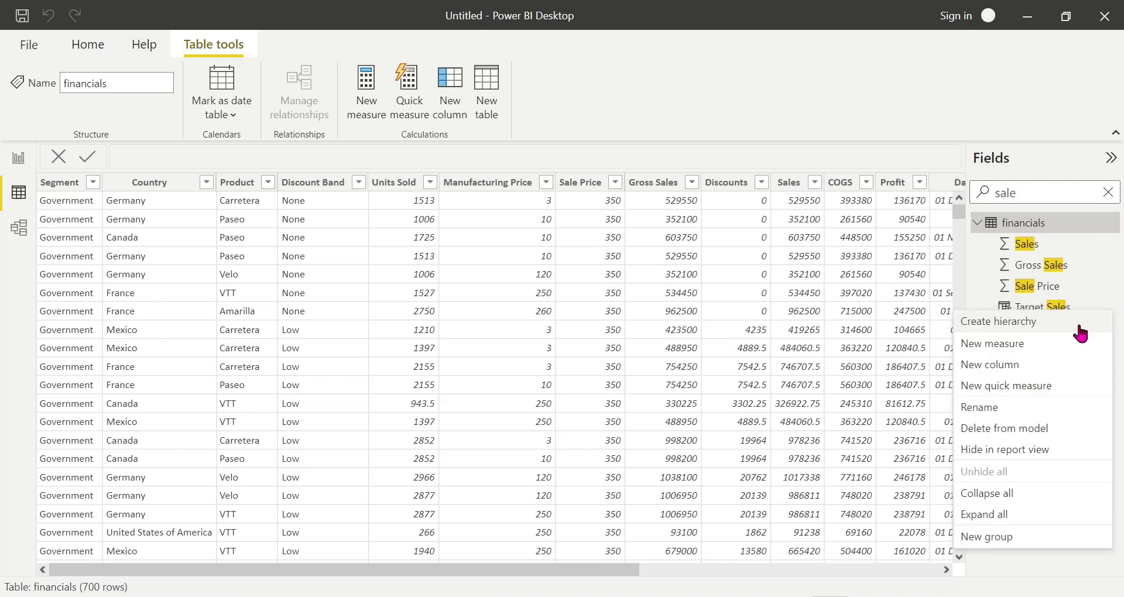
{"action": "left_click", "coordinate": [1020, 439]}
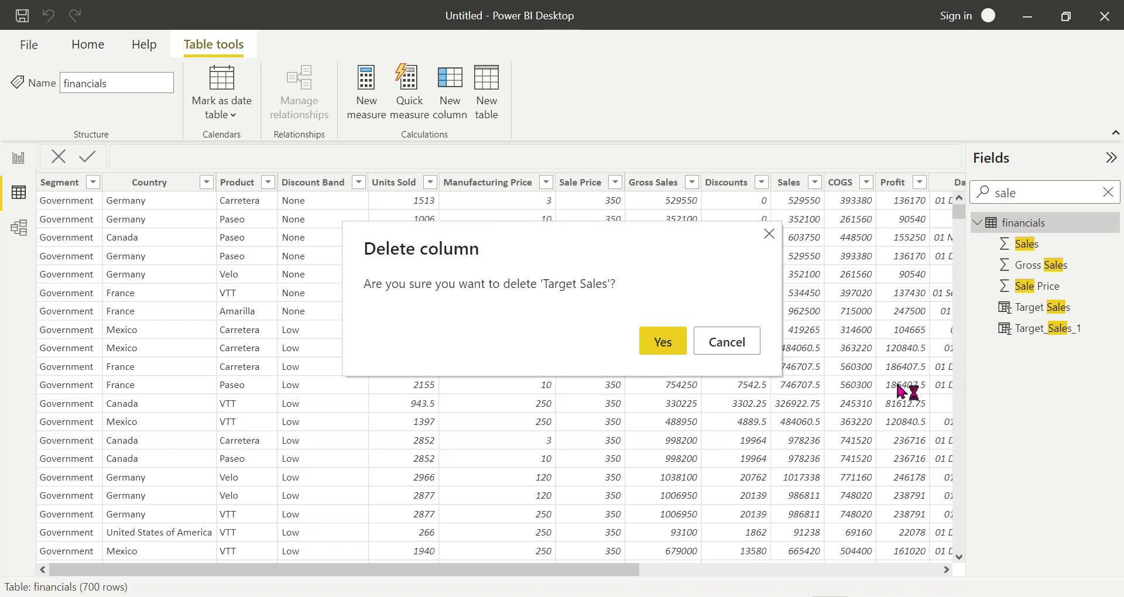
{"action": "left_click", "coordinate": [659, 345]}
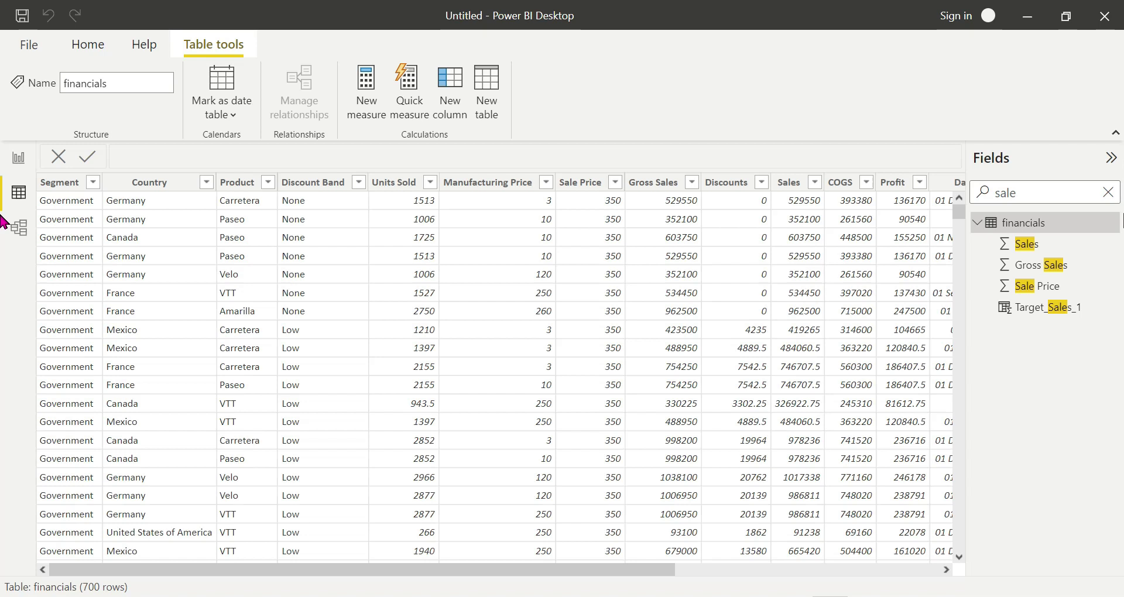
Step: Delete the Target_Sales_1 column from the financials table and return to the report view
{"action": "left_click", "coordinate": [1112, 308]}
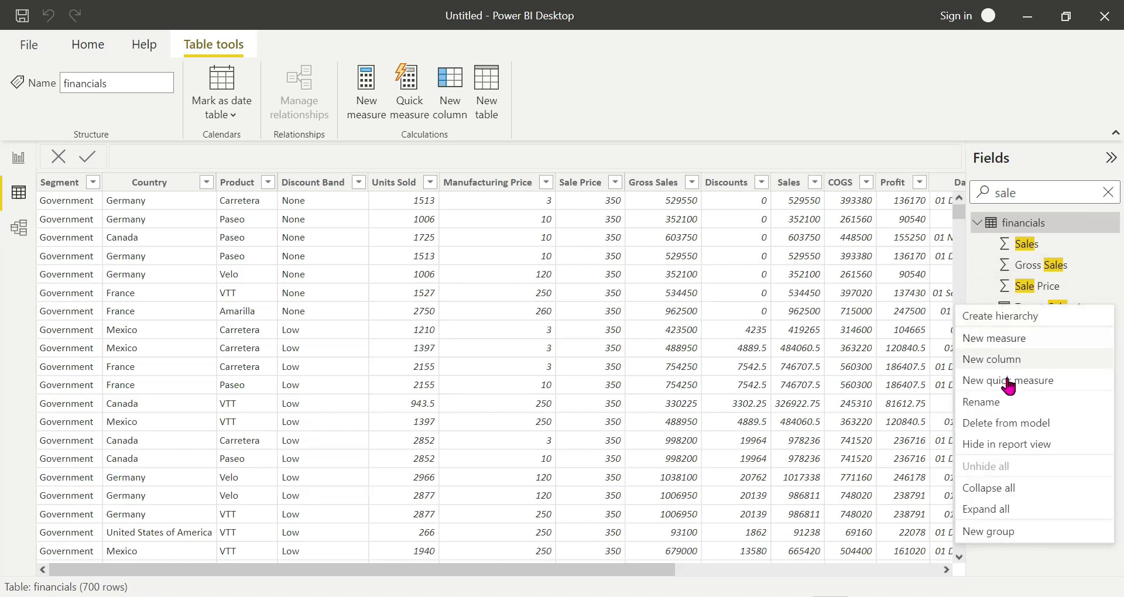
{"action": "left_click", "coordinate": [1002, 422]}
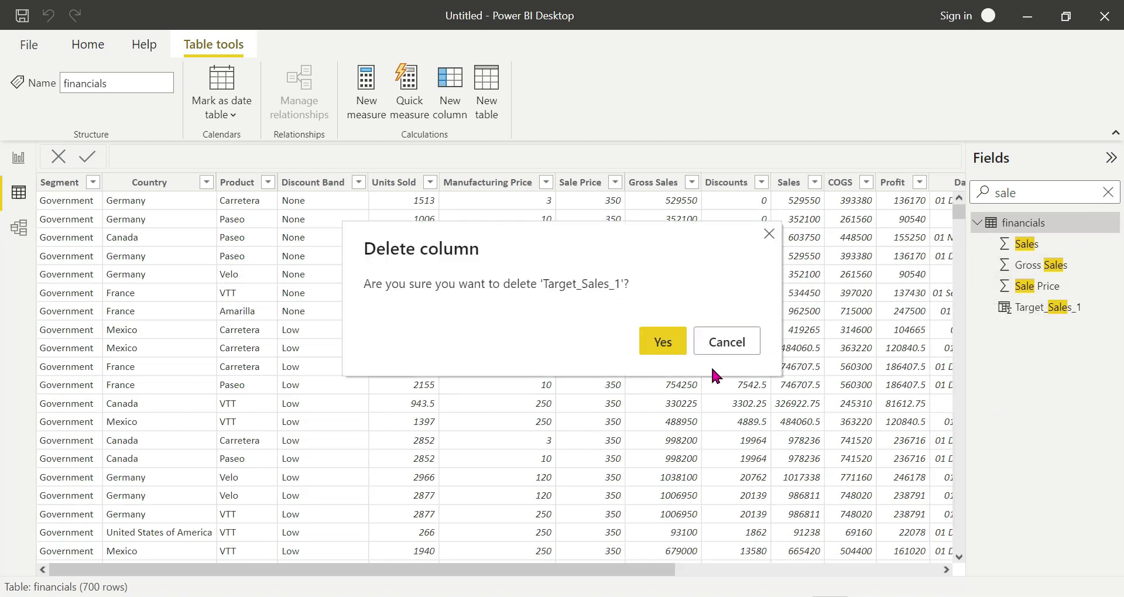
{"action": "left_click", "coordinate": [670, 351]}
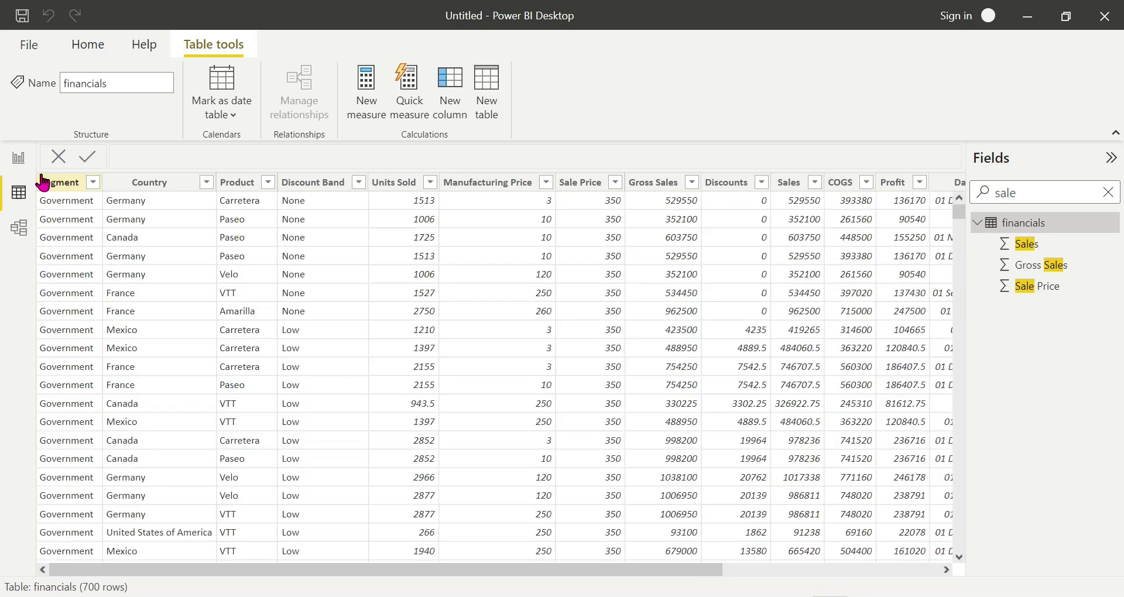
{"action": "left_click", "coordinate": [17, 159]}
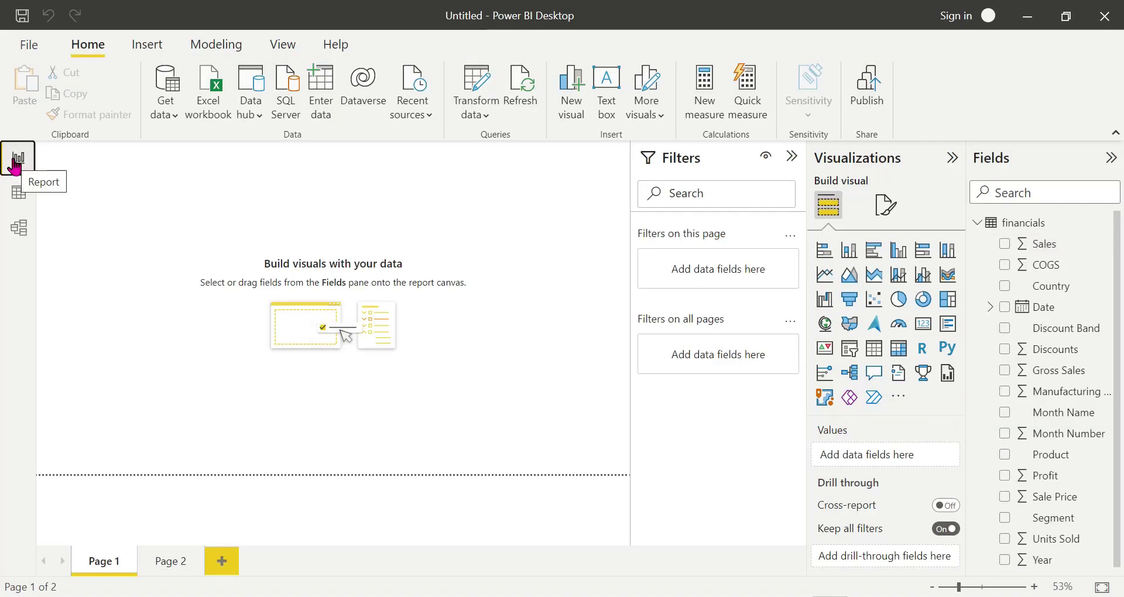
{"action": "left_click", "coordinate": [975, 225]}
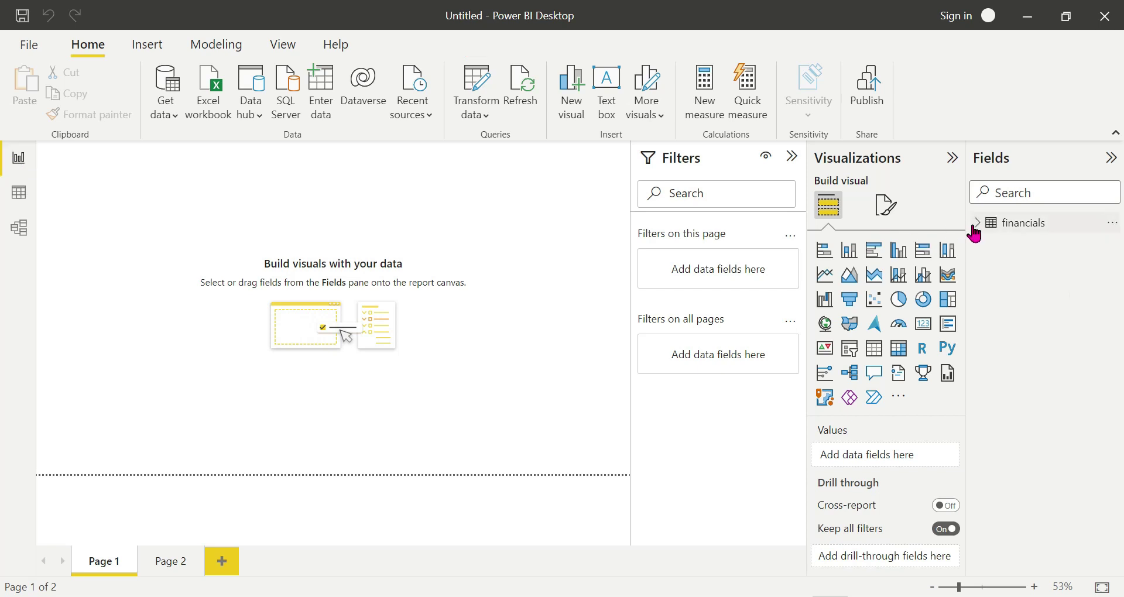
Step: Add a KPI visual to Page 1 and move it to the middle of the canvas
{"action": "right_click", "coordinate": [825, 358]}
{"action": "left_click", "coordinate": [825, 357]}
{"action": "left_click", "coordinate": [825, 358]}
{"action": "left_click_drag", "start_coordinate": [103, 173], "coordinate": [315, 234]}
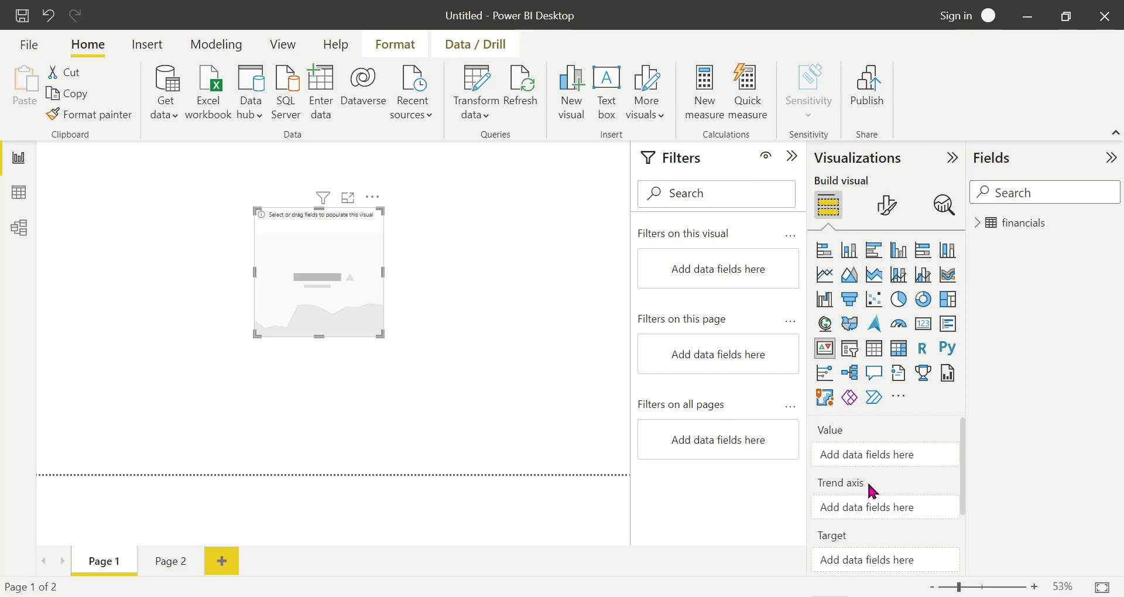
Step: Assign Sales as the KPI's value and Country as its trend axis
{"action": "scroll", "coordinate": [871, 524], "scroll_direction": "down", "scroll_amount": 1}
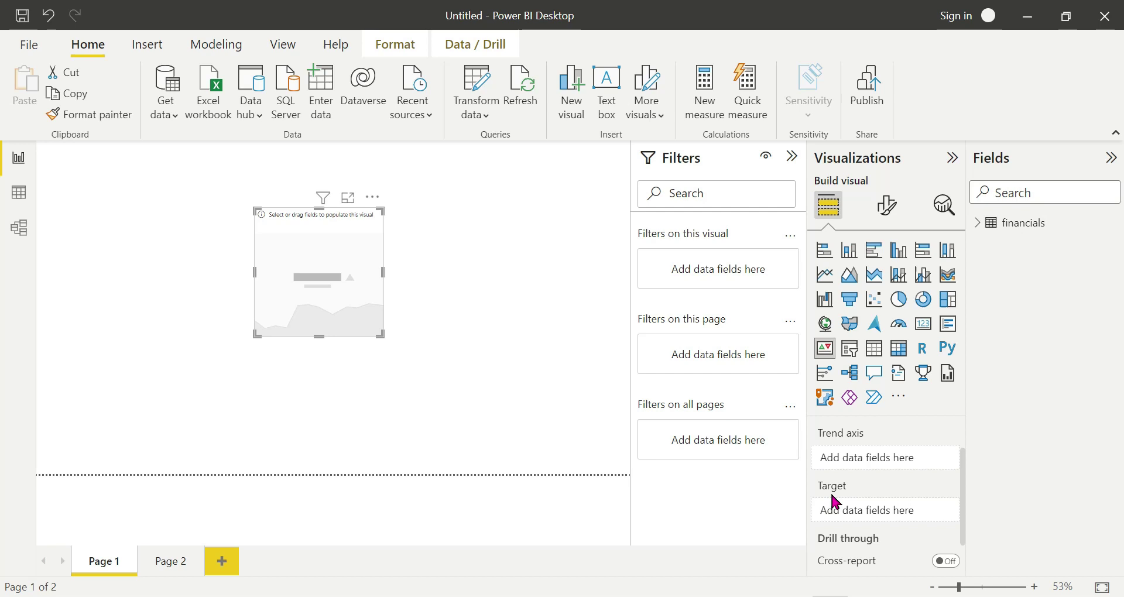
{"action": "scroll", "coordinate": [834, 502], "scroll_direction": "up", "scroll_amount": 1}
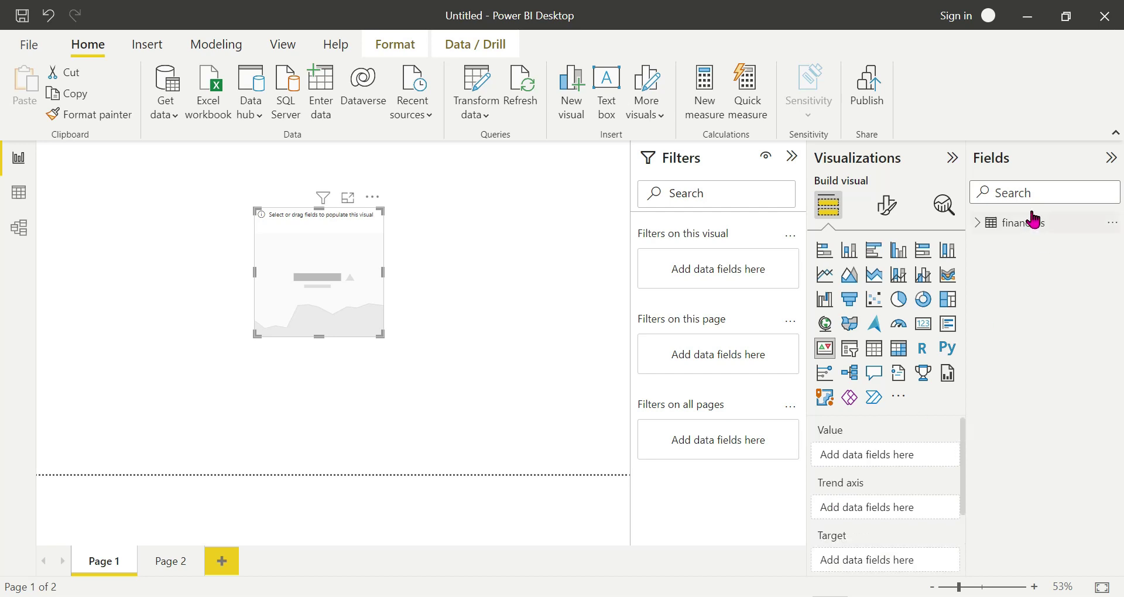
{"action": "left_click", "coordinate": [977, 224]}
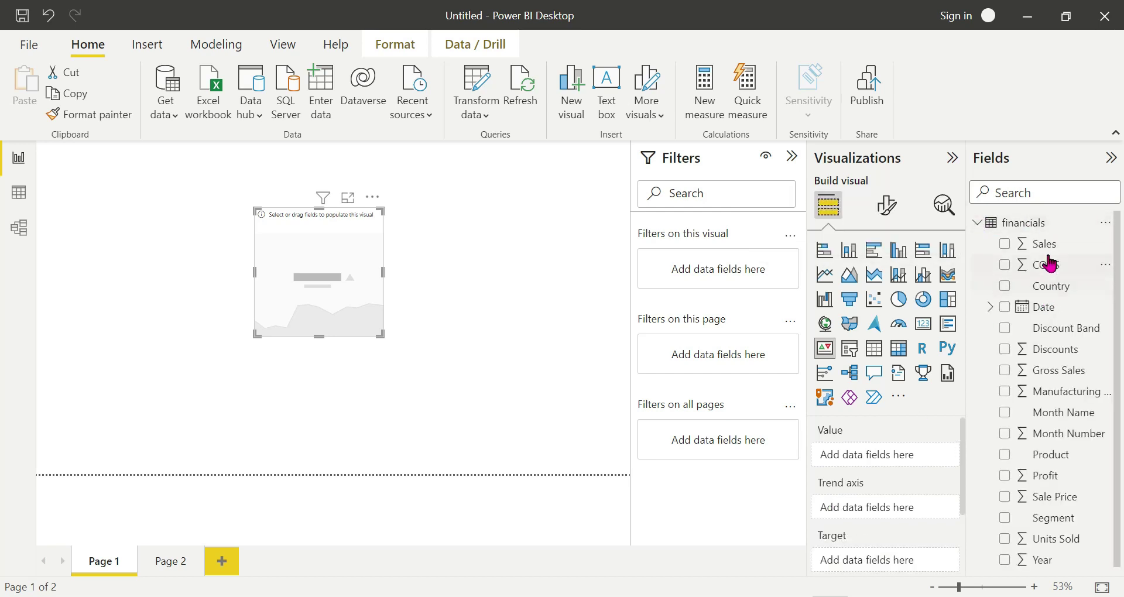
{"action": "left_click_drag", "start_coordinate": [1049, 246], "coordinate": [878, 463]}
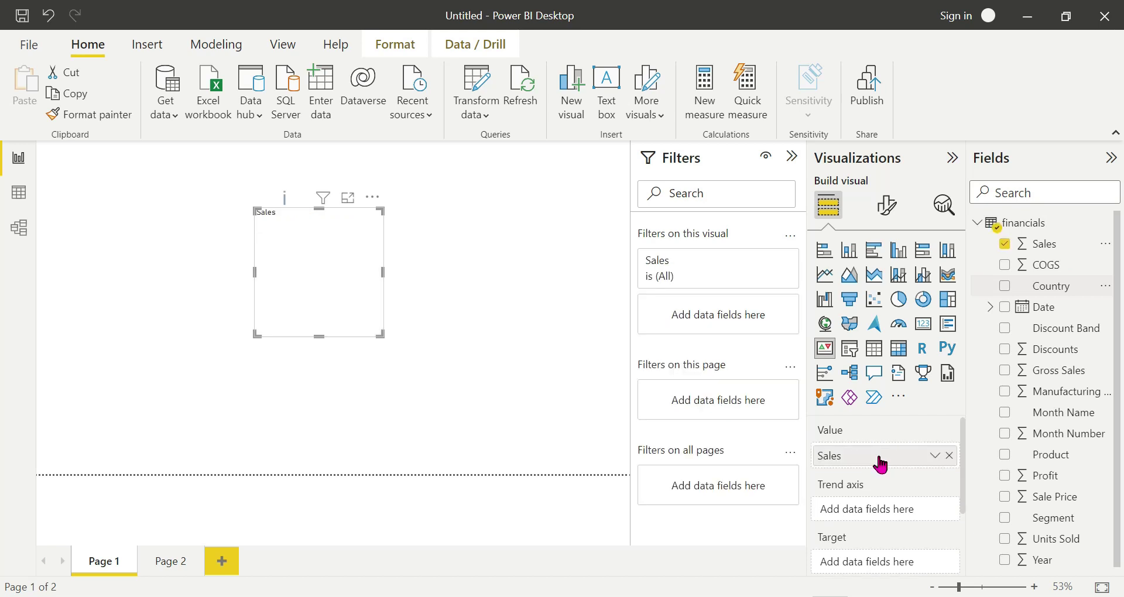
{"action": "left_click_drag", "start_coordinate": [1056, 287], "coordinate": [876, 505]}
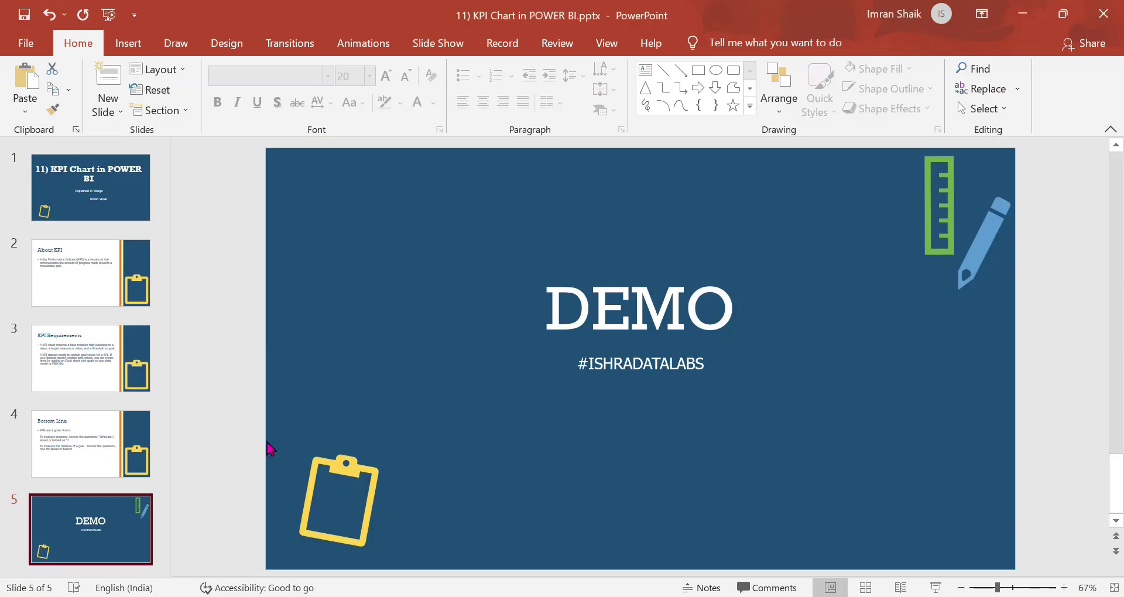
Step: Review the KPI Requirements and About KPI slides in the PowerPoint presentation, including the note on goal values, and return to Power BI Desktop
{"action": "left_click", "coordinate": [75, 339]}
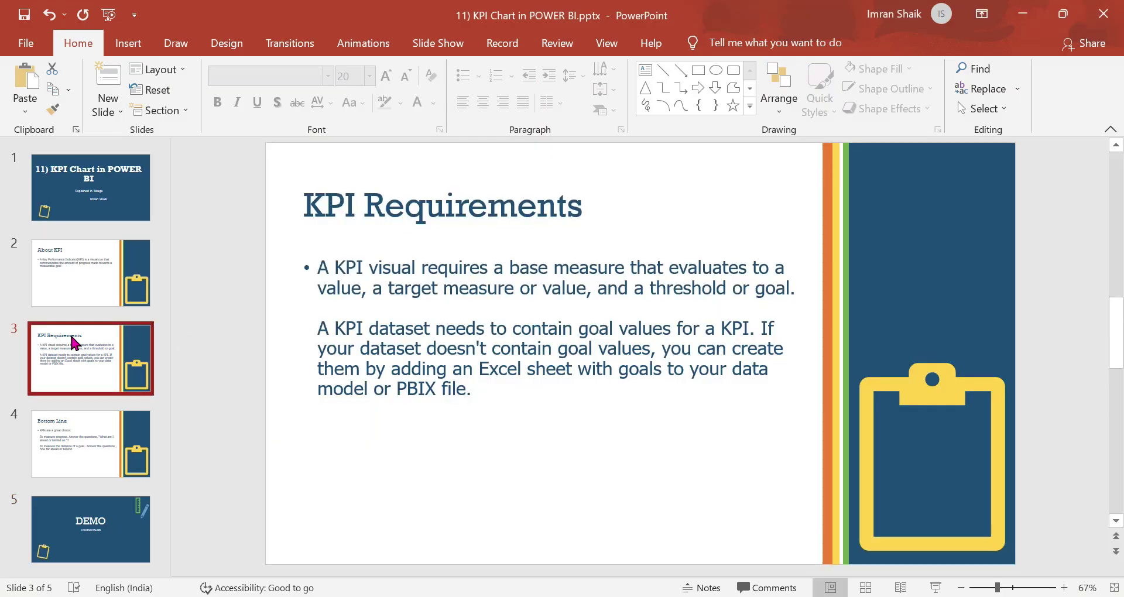
{"action": "double_click", "coordinate": [686, 293]}
{"action": "left_click", "coordinate": [608, 370]}
{"action": "double_click", "coordinate": [608, 370]}
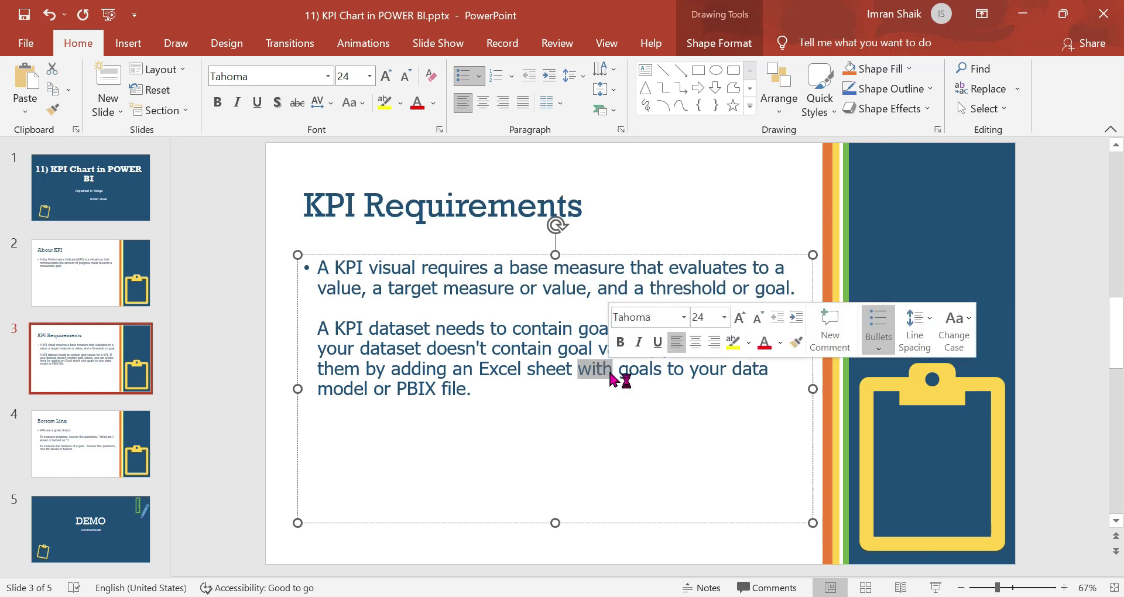
{"action": "left_click", "coordinate": [65, 265]}
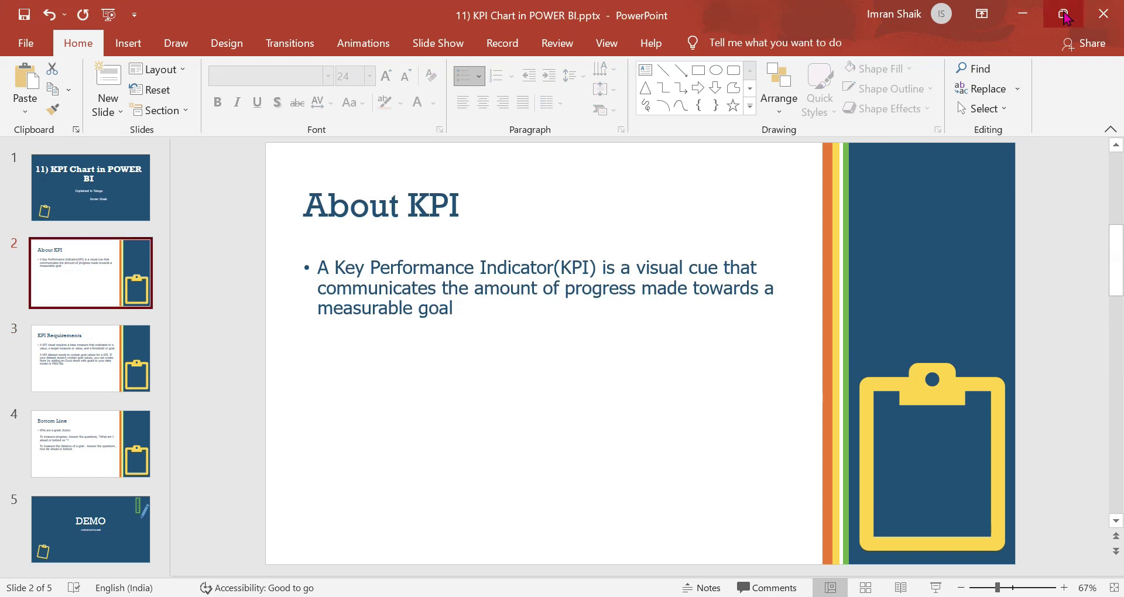
{"action": "left_click", "coordinate": [1022, 14]}
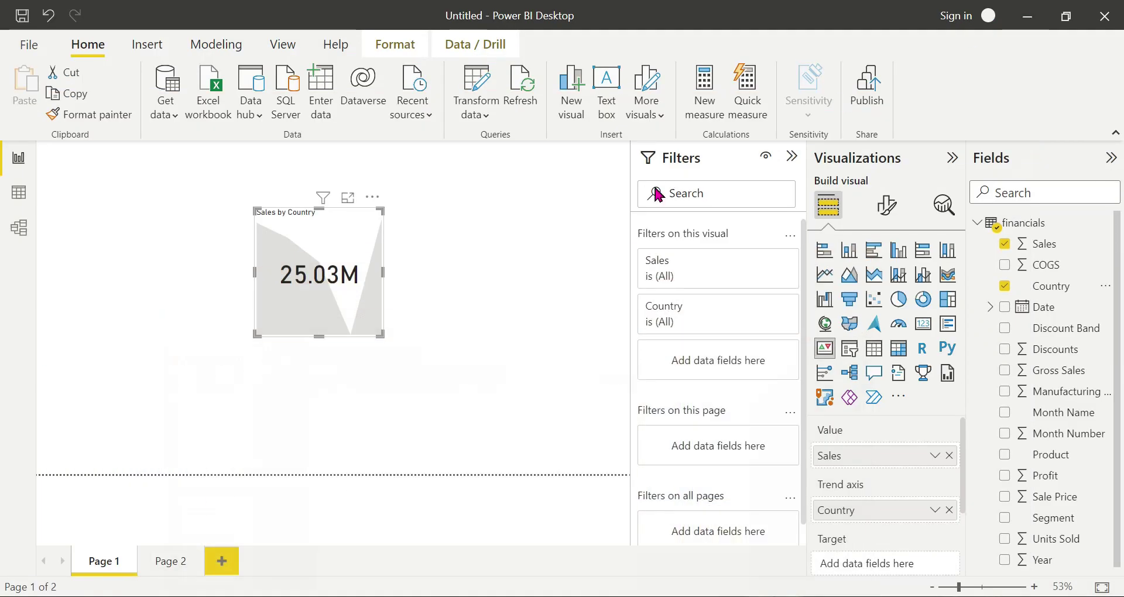
Step: Create a calculated column in the financials table with the formula TargetSales = financials[ Sales]*1.1
{"action": "left_click", "coordinate": [467, 261]}
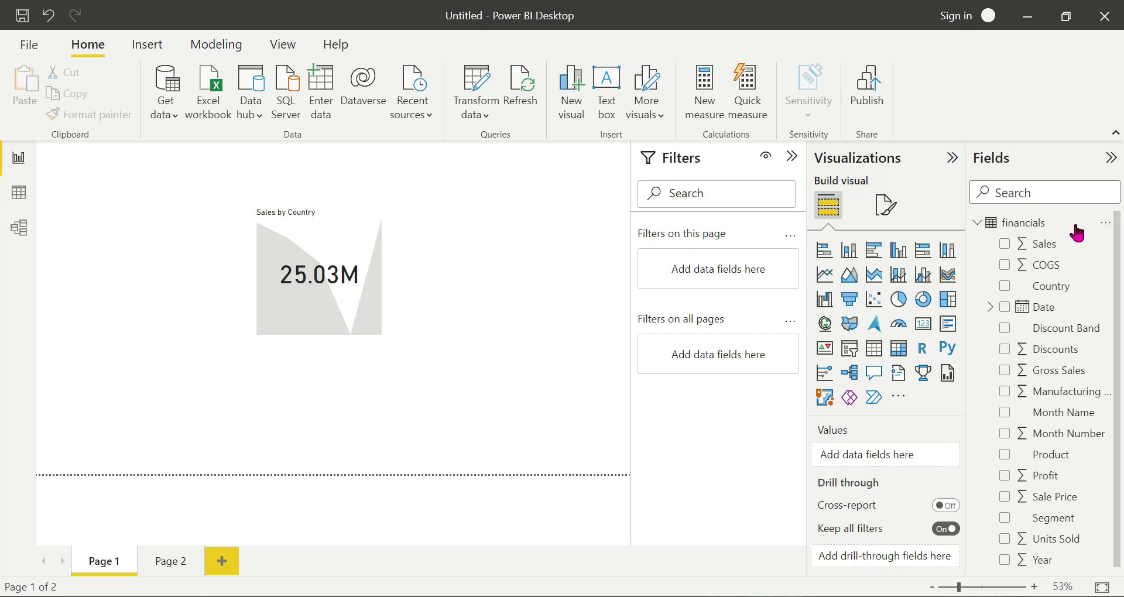
{"action": "left_click", "coordinate": [1108, 223]}
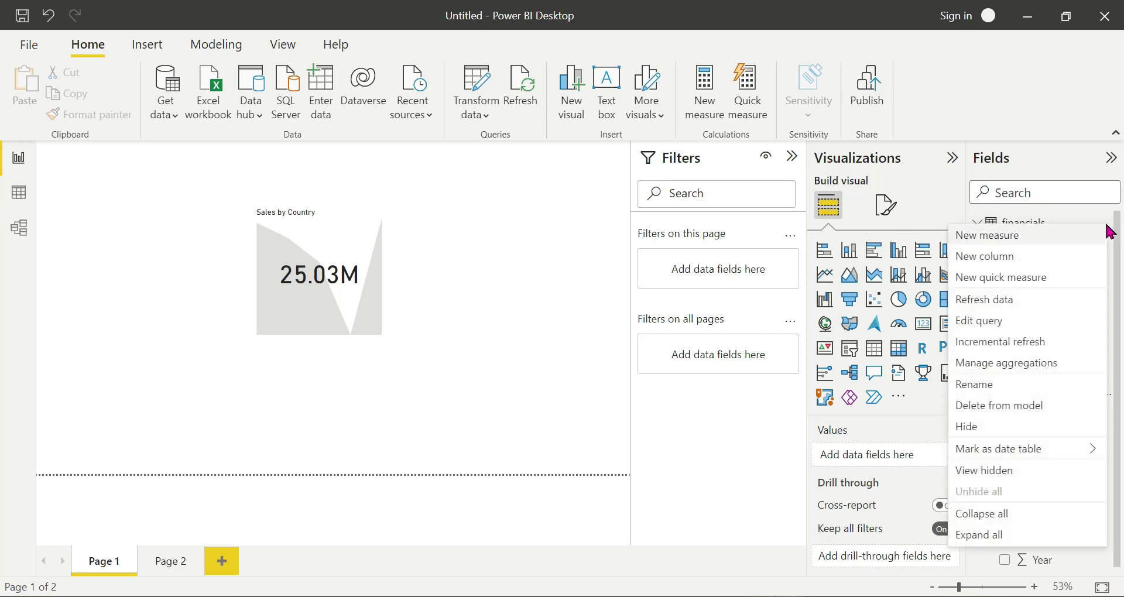
{"action": "left_click", "coordinate": [1006, 257]}
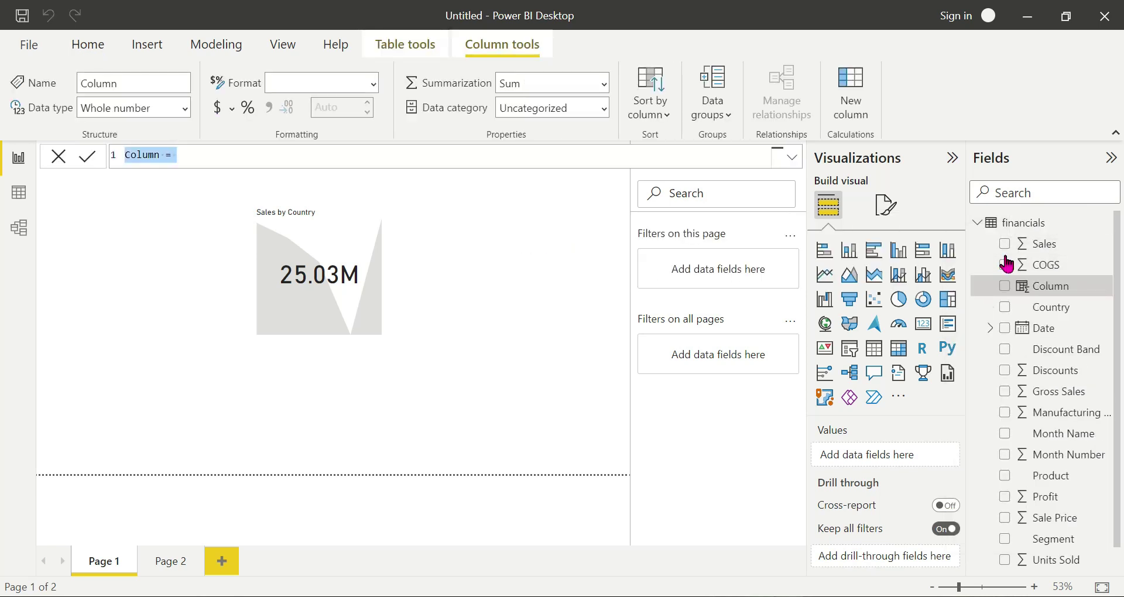
{"action": "type", "text": "Target"}
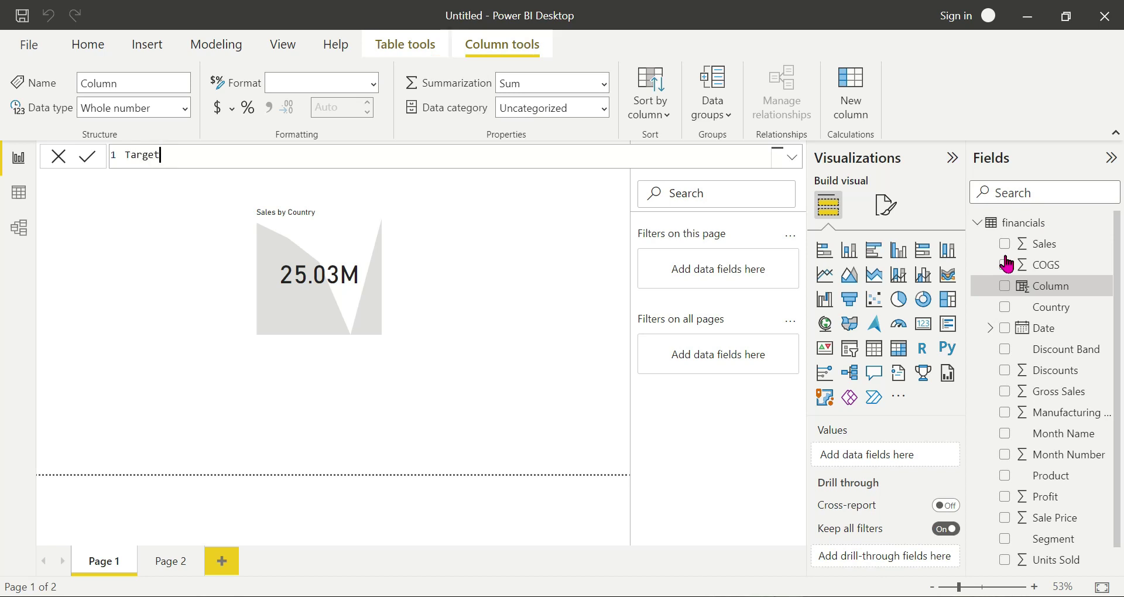
{"action": "type", "text": "Sales = fin"}
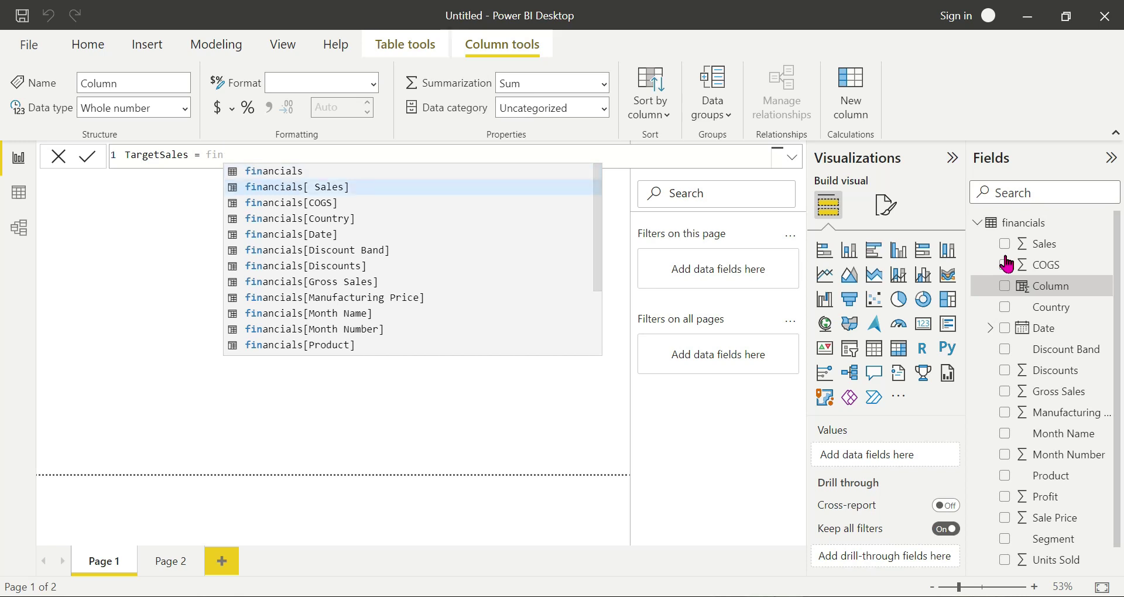
{"action": "key", "text": "Tab"}
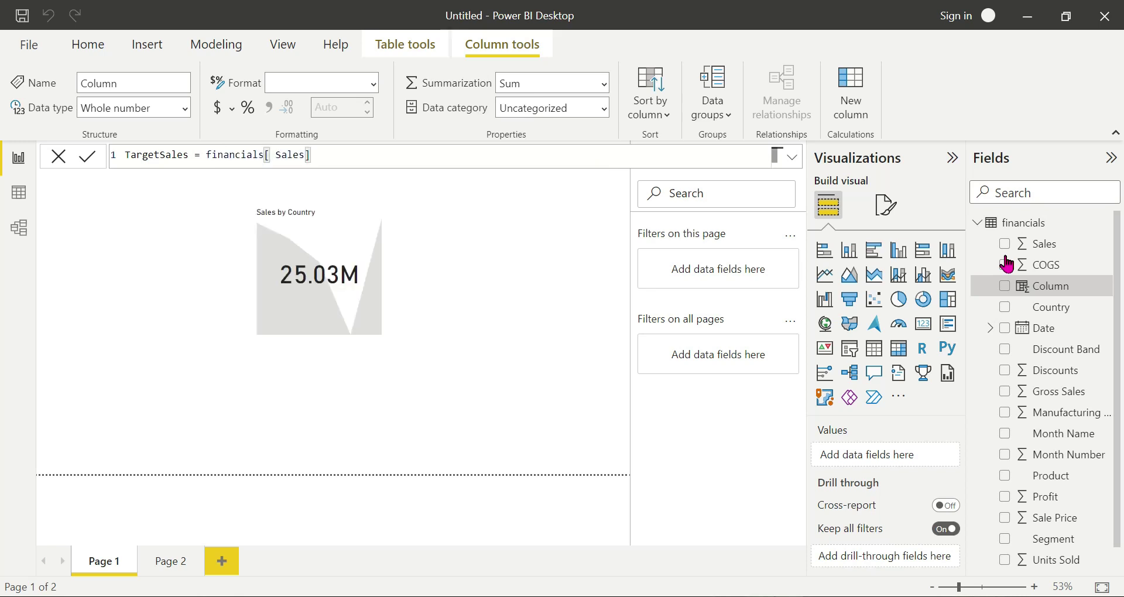
{"action": "type", "text": "*1.1"}
{"action": "key", "text": "Return"}
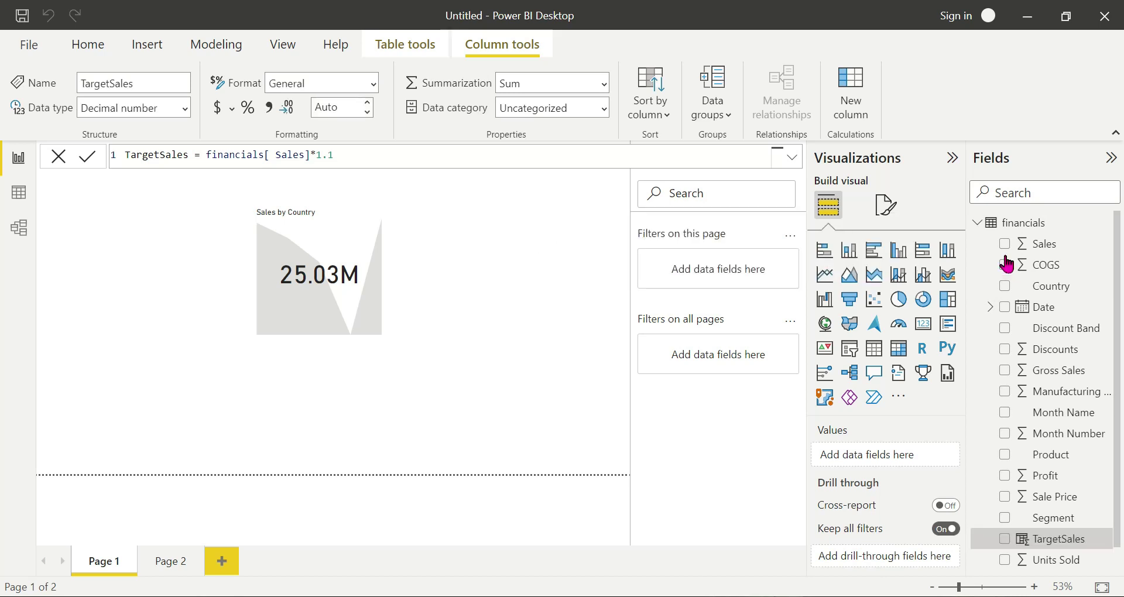
Step: Move the Sales by Country KPI to the left edge of the report page
{"action": "left_click", "coordinate": [495, 359]}
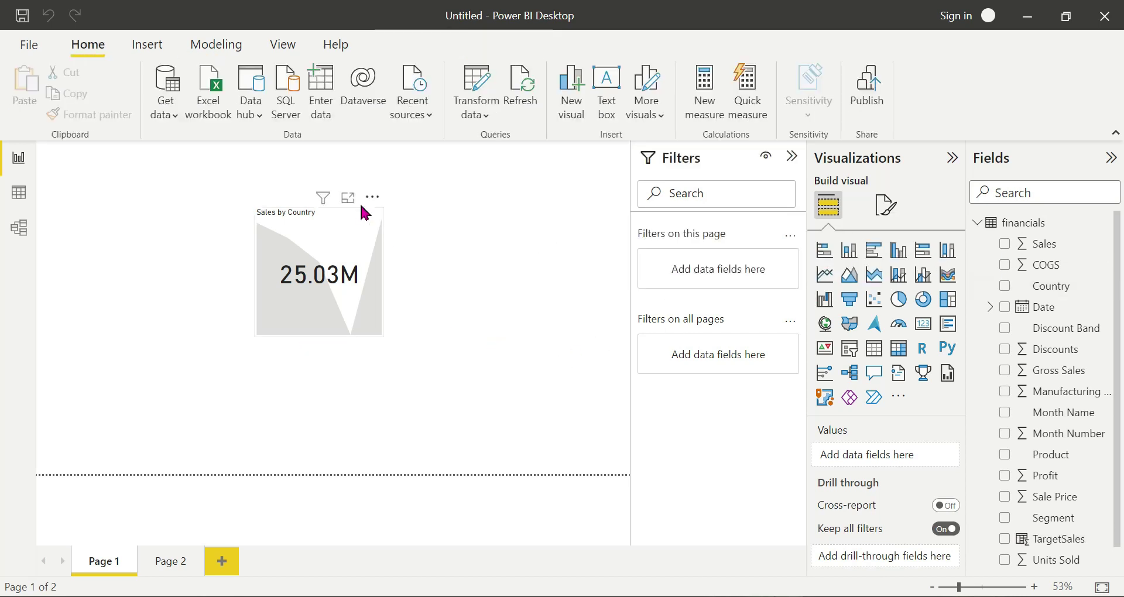
{"action": "left_click_drag", "start_coordinate": [317, 239], "coordinate": [100, 258]}
{"action": "left_click", "coordinate": [421, 283]}
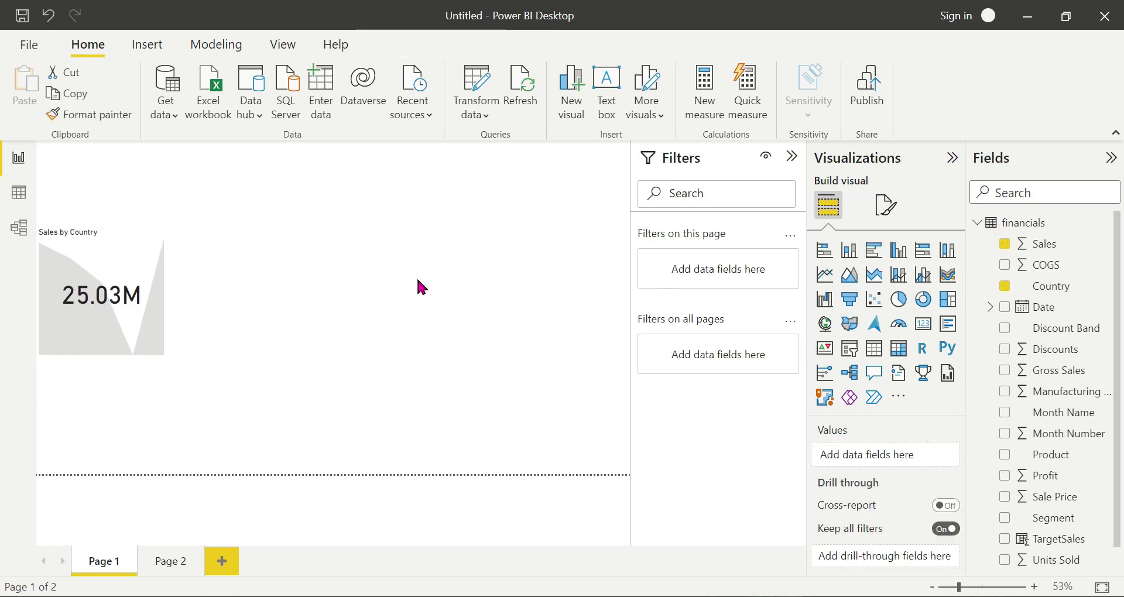
Step: Place two card visuals side by side to the right of the KPI and show Sales in the card nearer to it
{"action": "left_click", "coordinate": [924, 325]}
{"action": "left_click", "coordinate": [375, 335]}
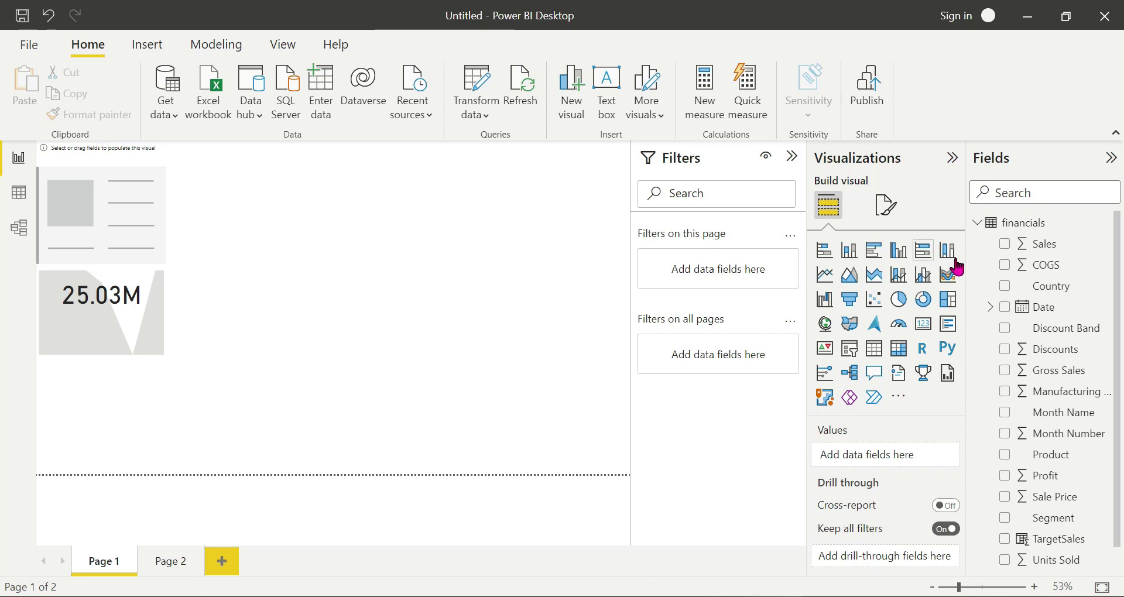
{"action": "left_click", "coordinate": [924, 325]}
{"action": "left_click_drag", "start_coordinate": [227, 215], "coordinate": [514, 253]}
{"action": "left_click_drag", "start_coordinate": [146, 195], "coordinate": [360, 250]}
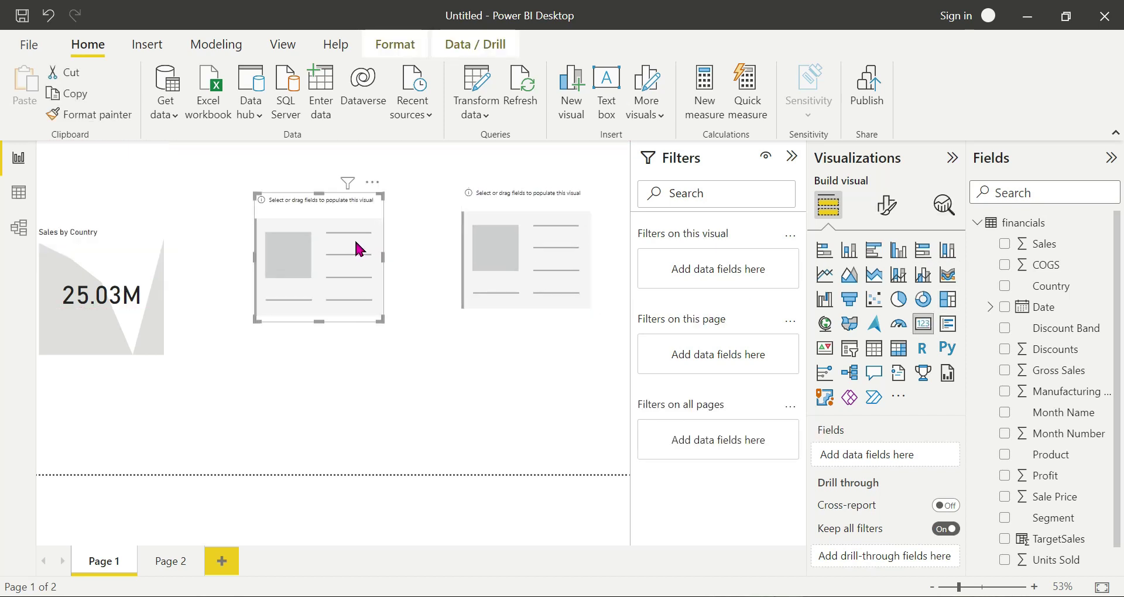
{"action": "left_click", "coordinate": [1004, 244]}
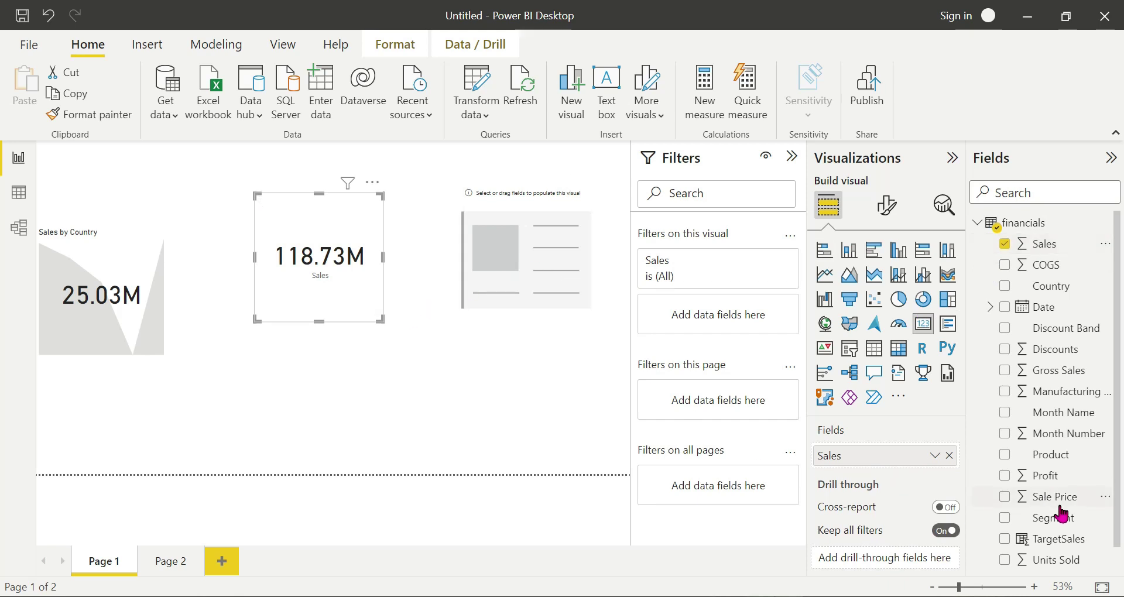
Step: Show TargetSales in the empty card and compare it with the Sales card
{"action": "left_click_drag", "start_coordinate": [1054, 539], "coordinate": [526, 275]}
{"action": "left_click", "coordinate": [325, 288]}
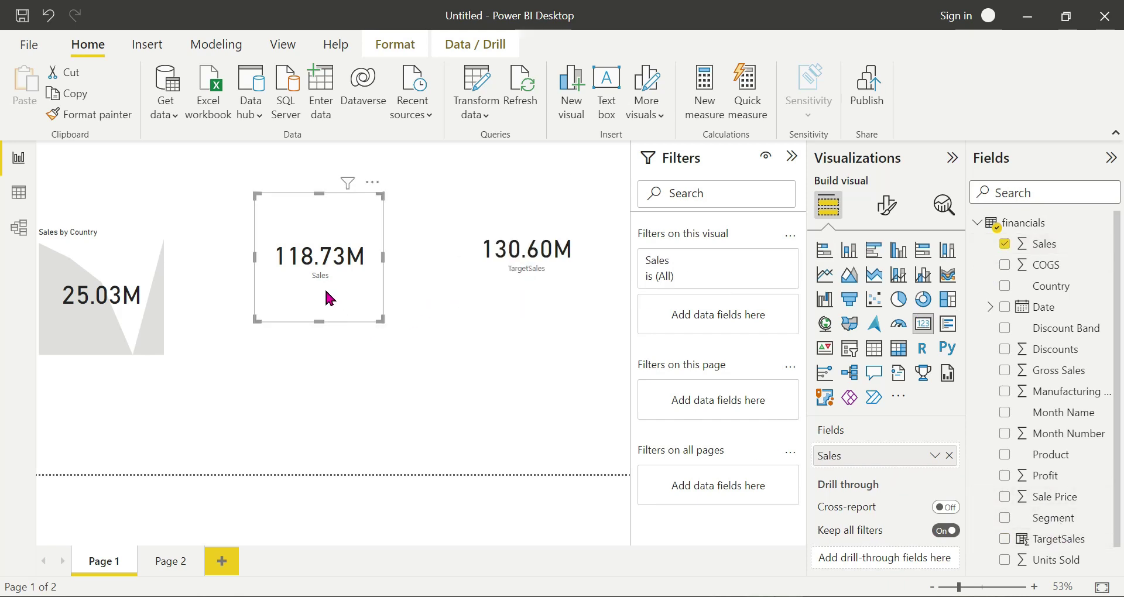
{"action": "left_click", "coordinate": [505, 301]}
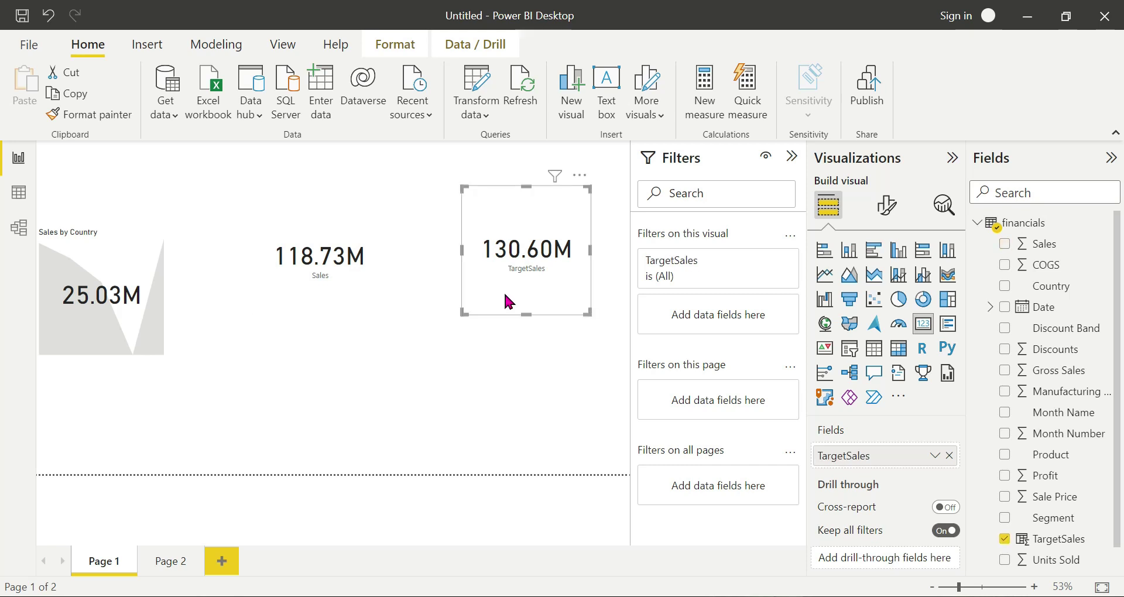
{"action": "left_click", "coordinate": [354, 307]}
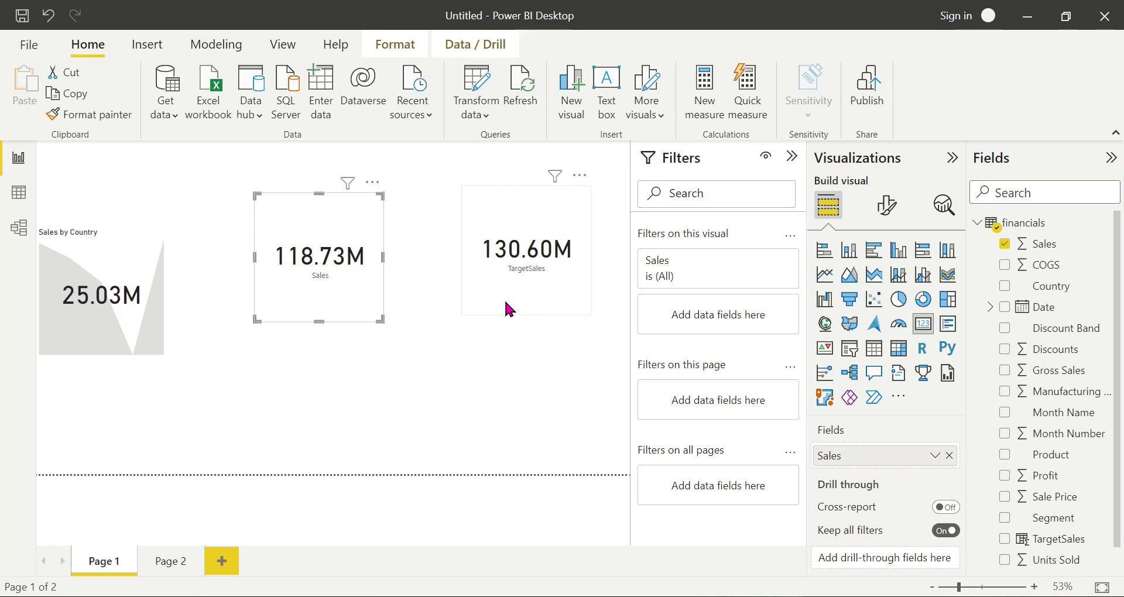
Step: Delete the Sales and TargetSales cards from the report page, leaving only the Sales by Country KPI
{"action": "left_click_drag", "start_coordinate": [109, 264], "coordinate": [135, 278]}
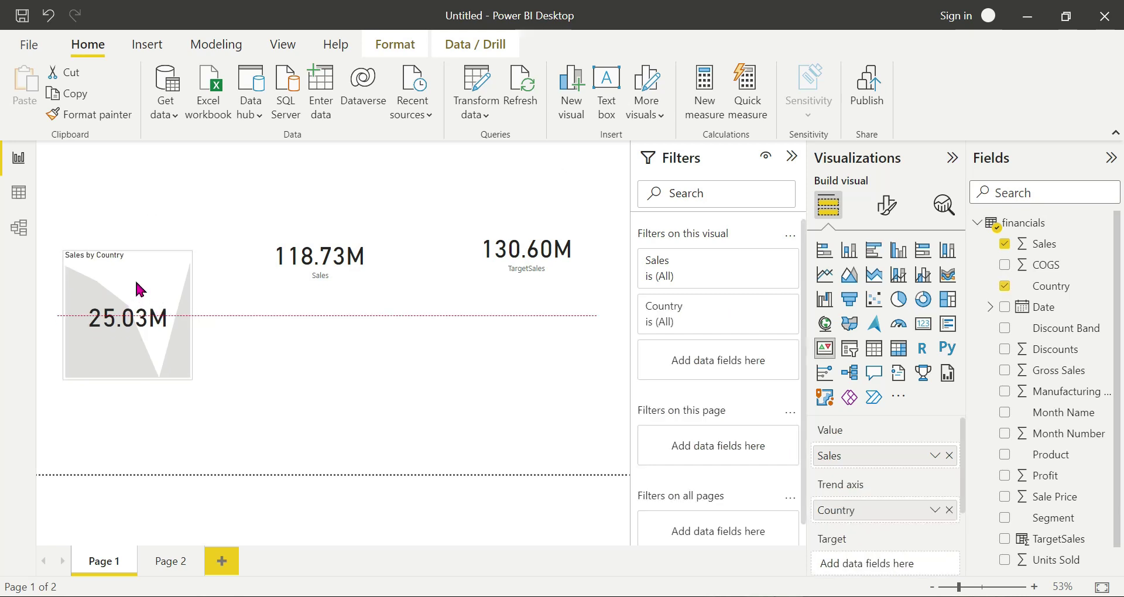
{"action": "left_click", "coordinate": [293, 300]}
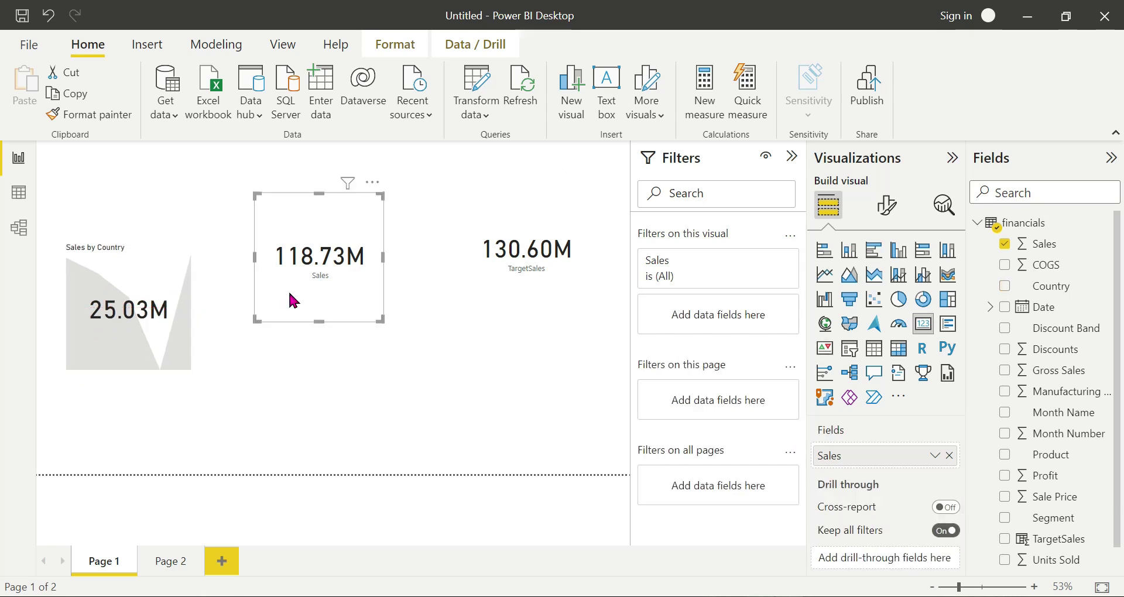
{"action": "key", "text": "Delete"}
{"action": "left_click", "coordinate": [520, 294]}
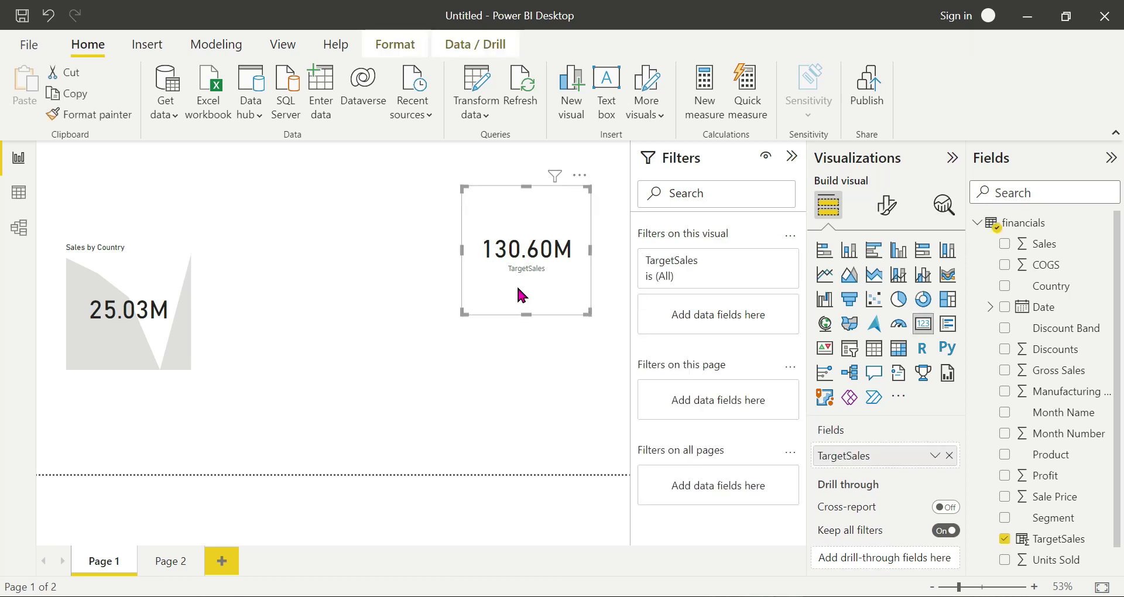
{"action": "key", "text": "Delete"}
Step: Set TargetSales as the KPI's target, then enlarge the visual and position it on the left half of the report page
{"action": "left_click_drag", "start_coordinate": [117, 271], "coordinate": [232, 256]}
{"action": "left_click_drag", "start_coordinate": [1075, 547], "coordinate": [908, 566]}
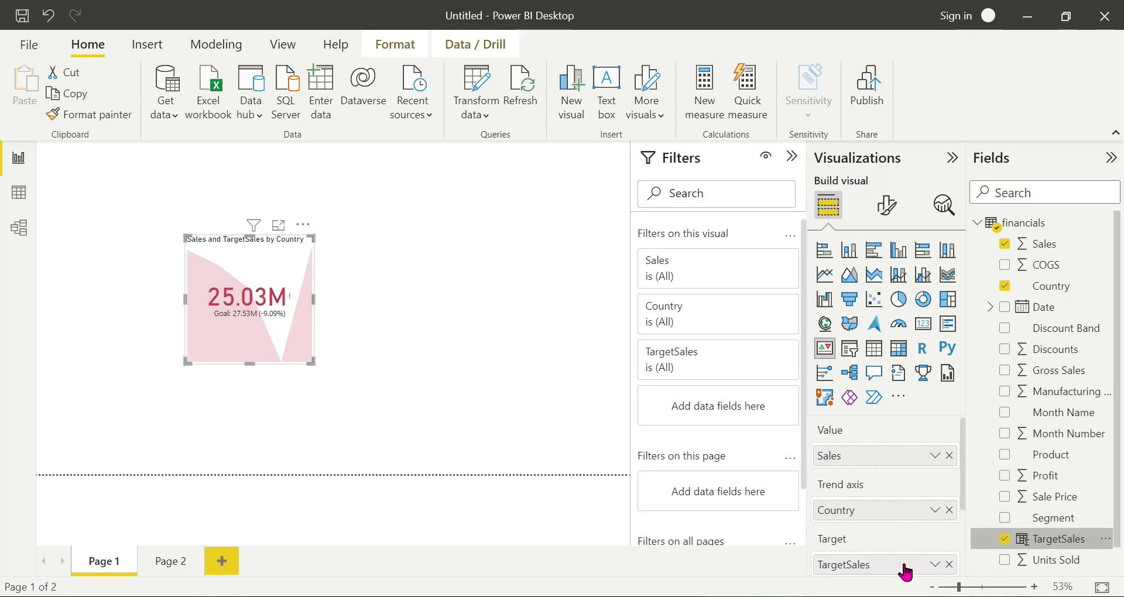
{"action": "left_click_drag", "start_coordinate": [311, 359], "coordinate": [430, 386]}
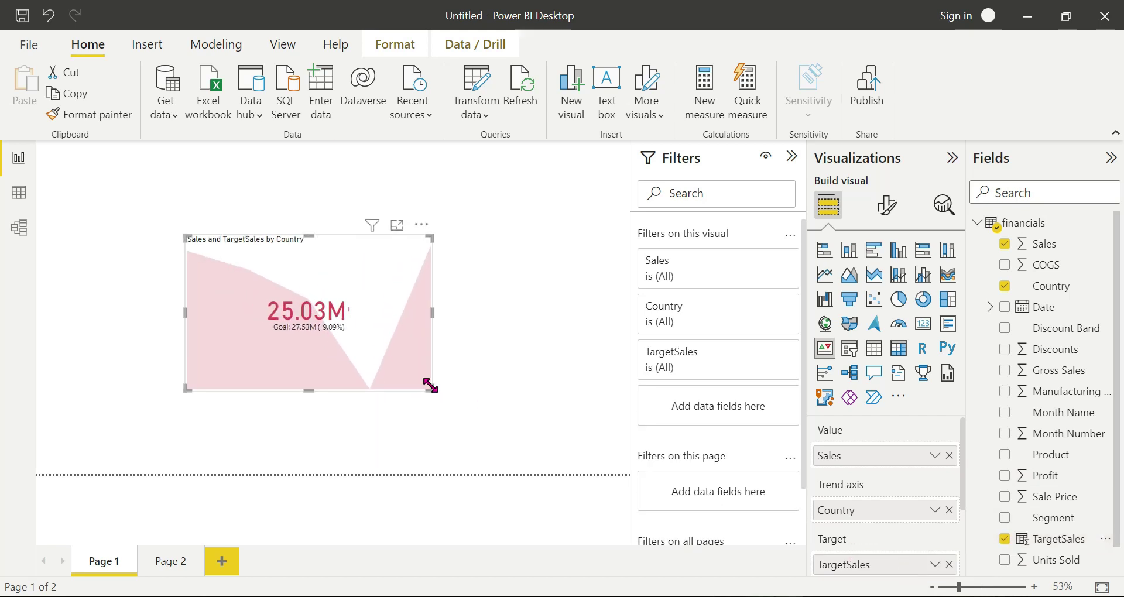
{"action": "left_click_drag", "start_coordinate": [380, 284], "coordinate": [315, 268]}
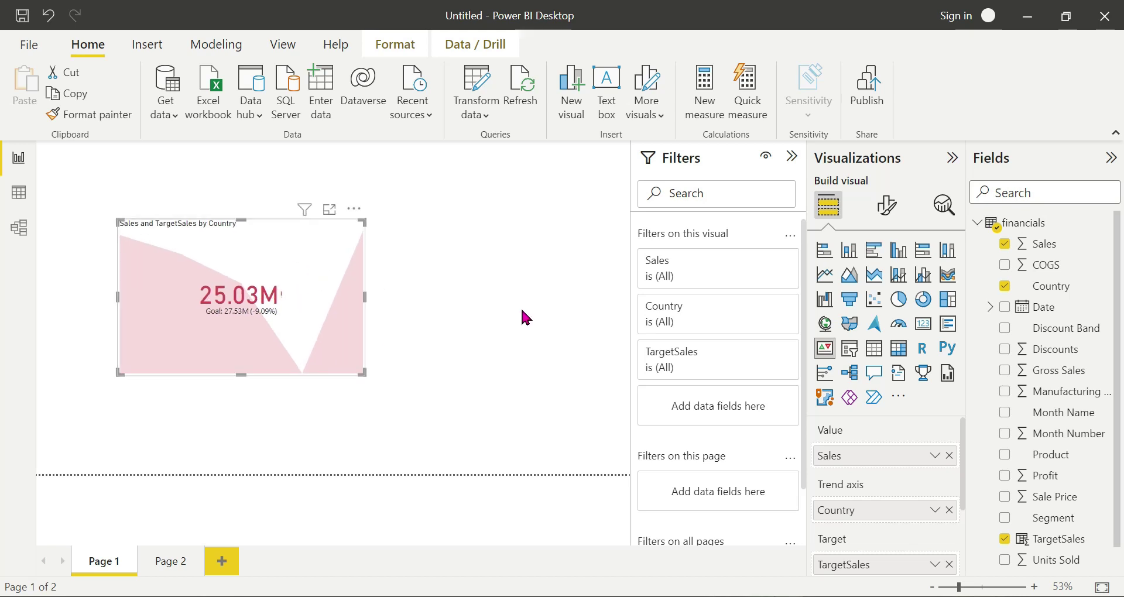
Step: Add a Country slicer to the right of the KPI and enlarge it to show all the countries
{"action": "left_click", "coordinate": [521, 310]}
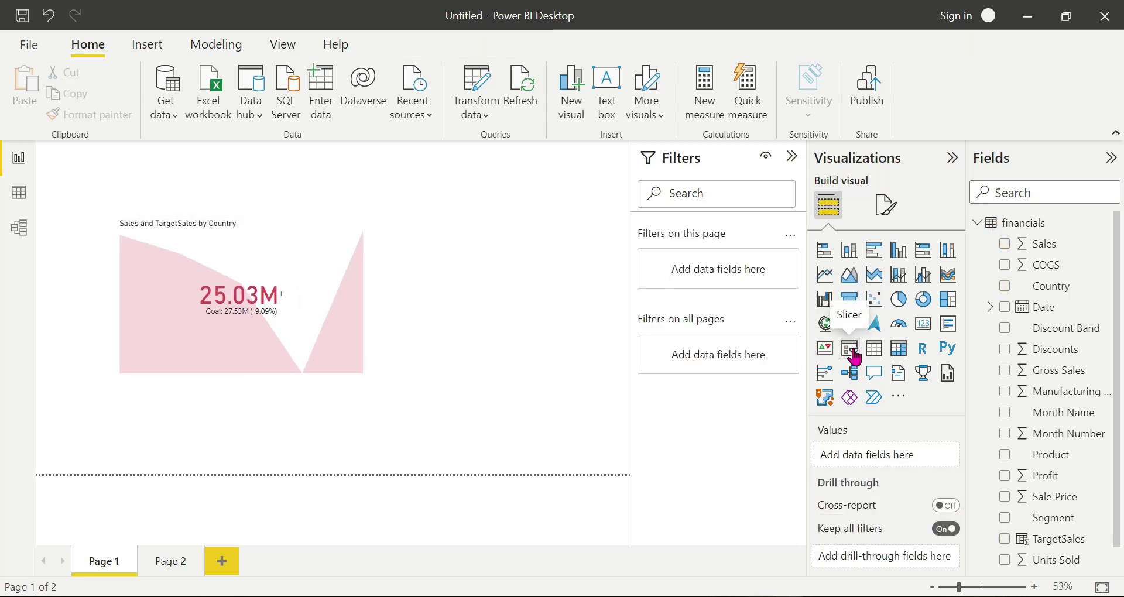
{"action": "left_click", "coordinate": [852, 353]}
{"action": "left_click", "coordinate": [1005, 285]}
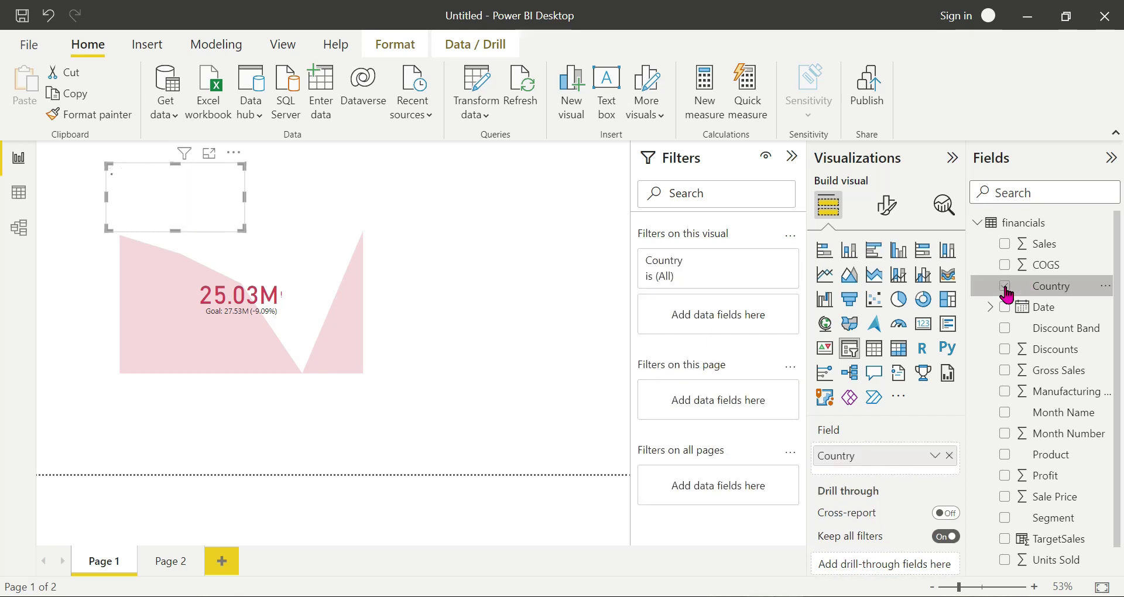
{"action": "left_click_drag", "start_coordinate": [171, 164], "coordinate": [503, 193]}
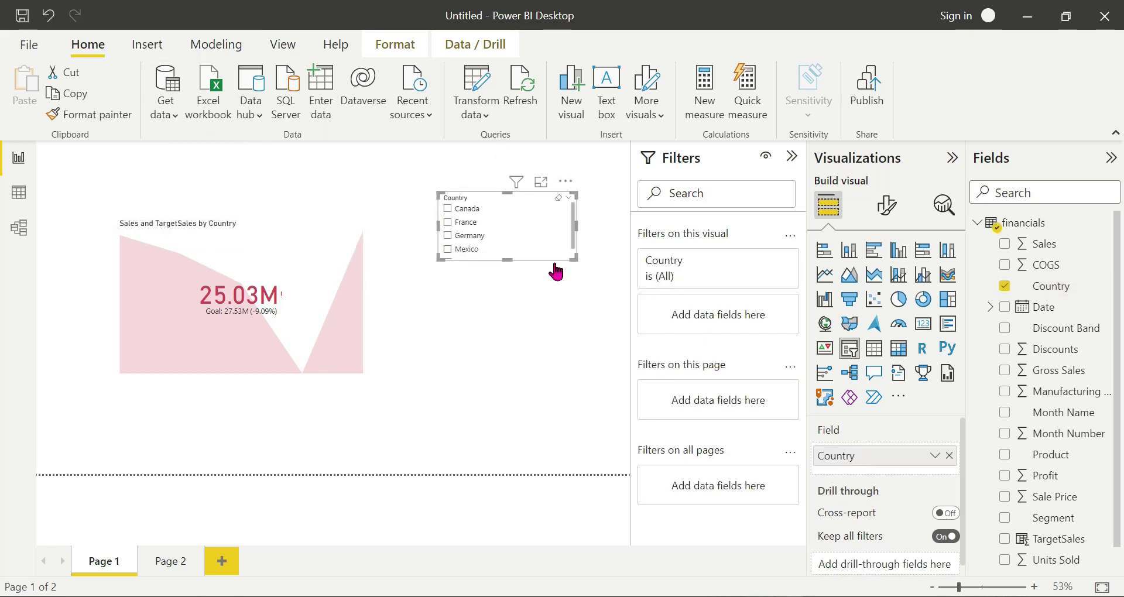
{"action": "left_click_drag", "start_coordinate": [575, 258], "coordinate": [586, 306]}
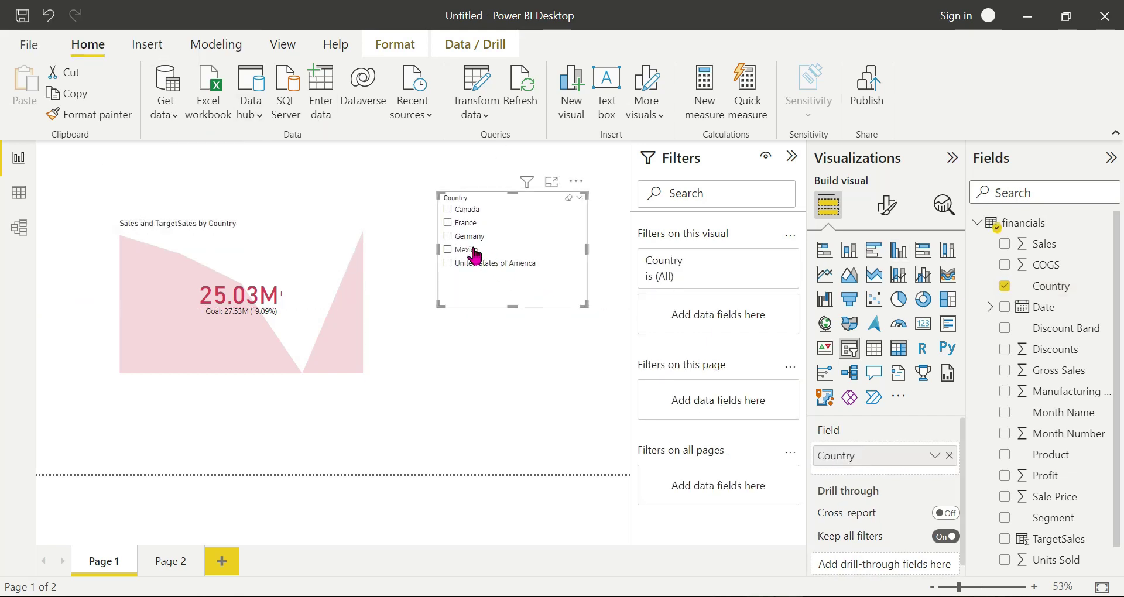
Step: Filter the KPI by Germany, Mexico, United States of America and Canada in turn using the Country slicer
{"action": "left_click", "coordinate": [449, 236]}
{"action": "left_click", "coordinate": [451, 250]}
{"action": "left_click", "coordinate": [450, 262]}
{"action": "left_click", "coordinate": [449, 210]}
{"action": "left_click", "coordinate": [422, 381]}
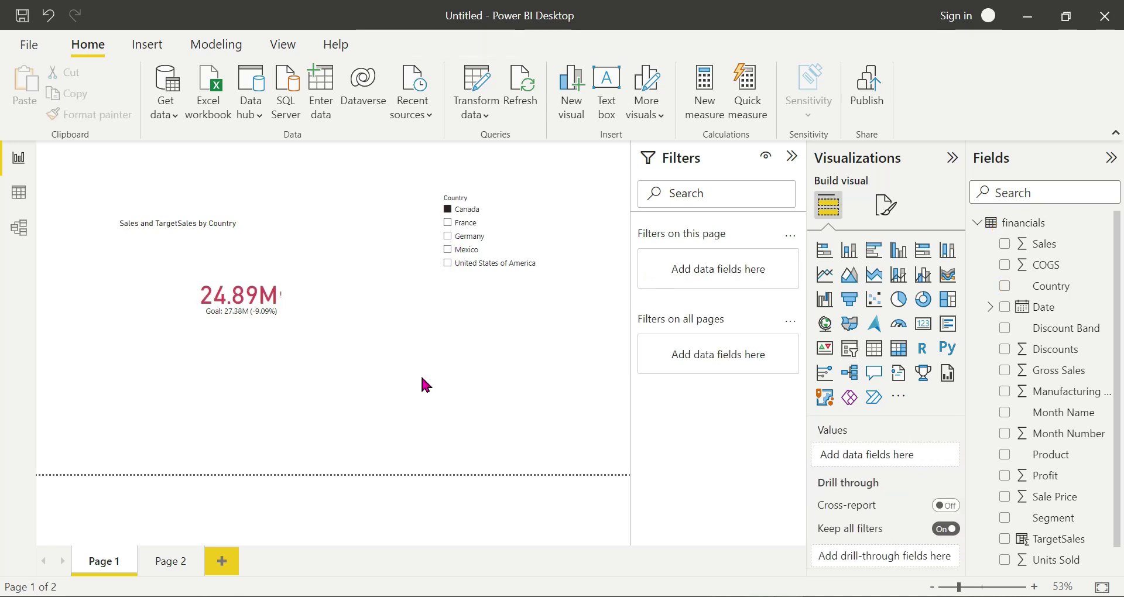
{"action": "left_click", "coordinate": [263, 345]}
Step: Add a table visual with the Country, Sales and TargetSales fields as columns
{"action": "left_click", "coordinate": [511, 404]}
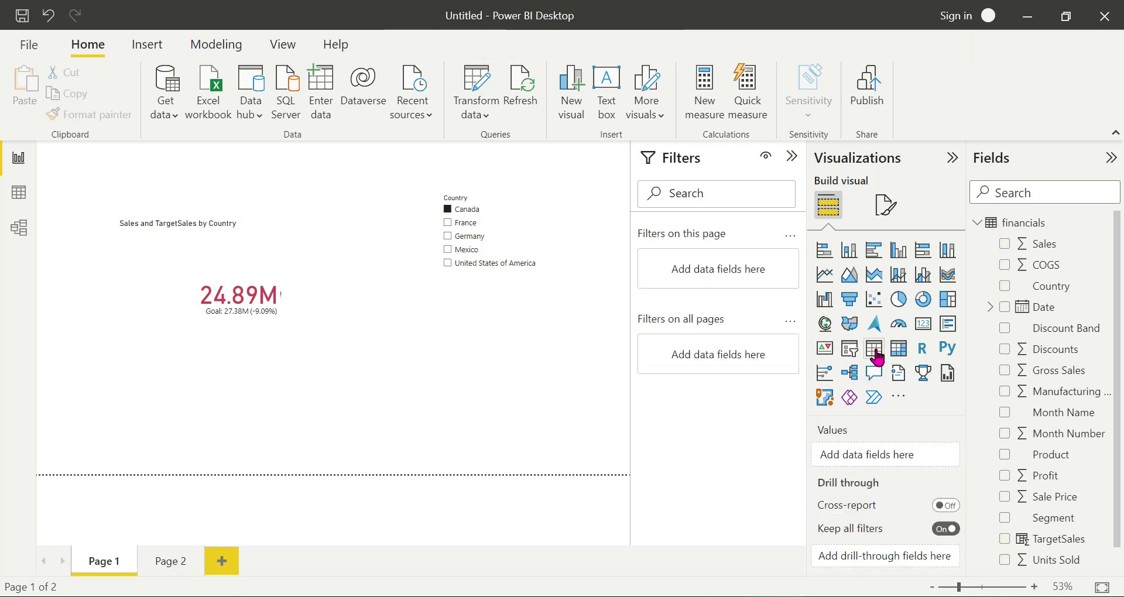
{"action": "left_click", "coordinate": [875, 350]}
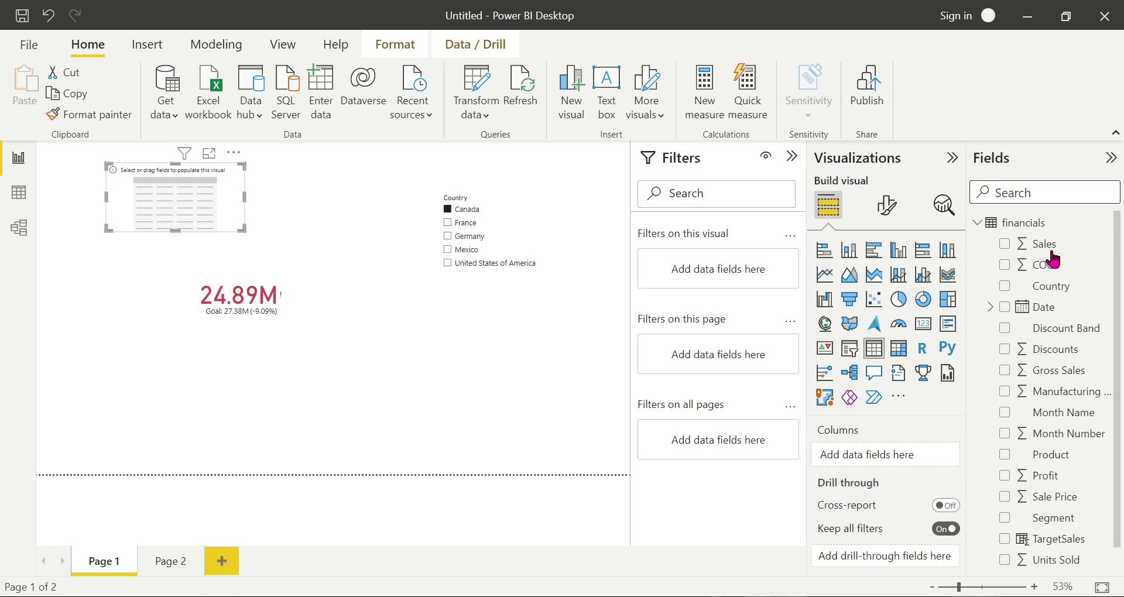
{"action": "type", "text": "count"}
{"action": "left_click_drag", "start_coordinate": [1050, 240], "coordinate": [211, 193]}
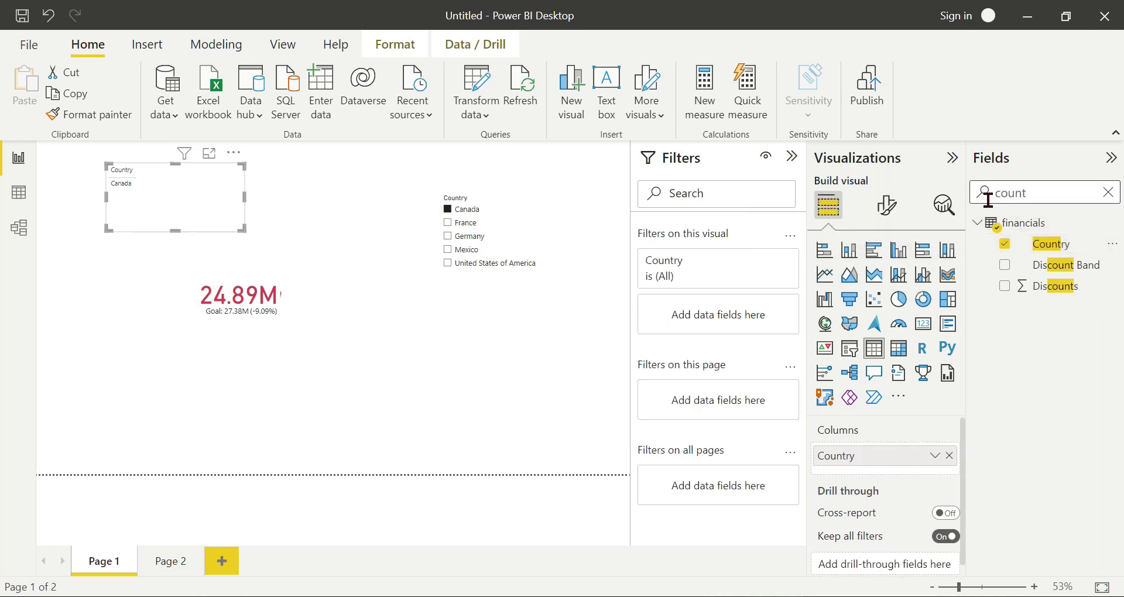
{"action": "key", "text": "ctrl+a"}
{"action": "type", "text": "sa"}
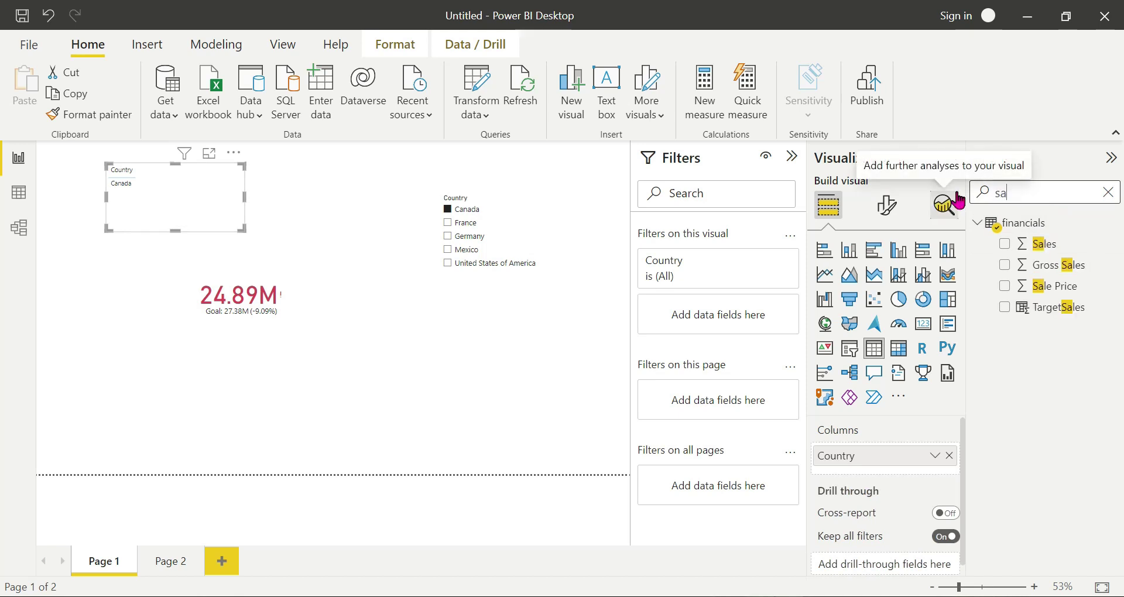
{"action": "type", "text": "le"}
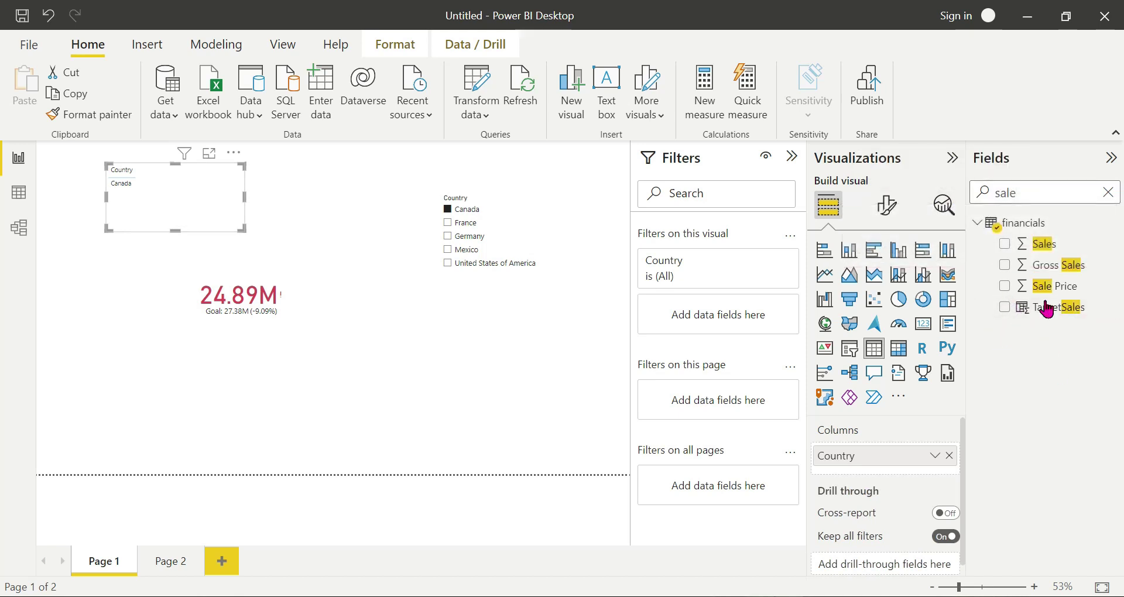
{"action": "left_click", "coordinate": [1005, 243]}
{"action": "left_click", "coordinate": [1004, 308]}
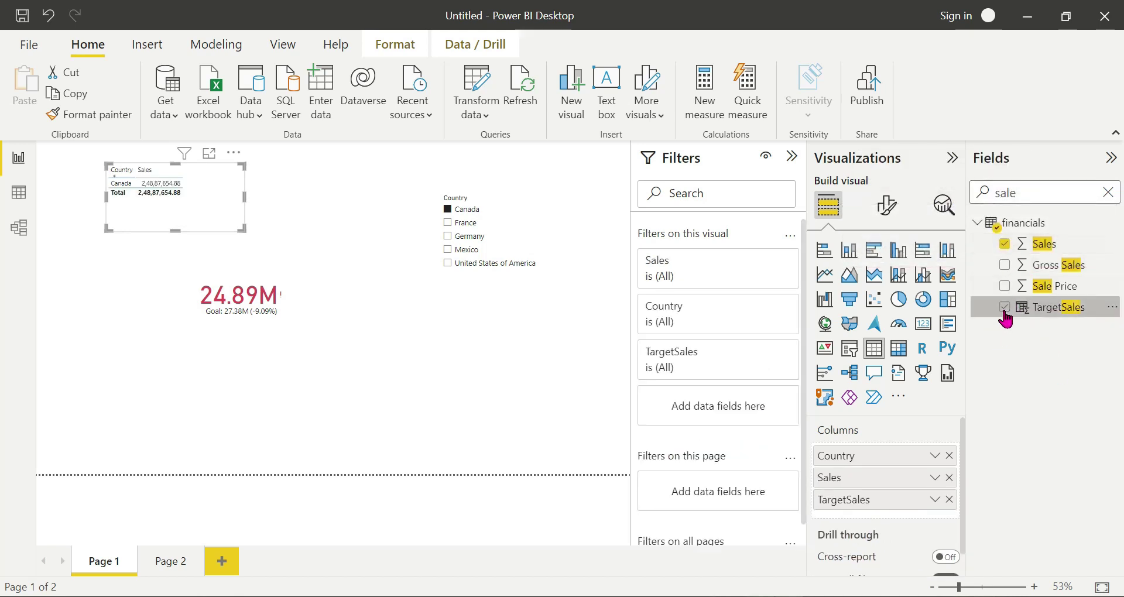
Step: Place the table below the Country slicer and reorder its columns so that Sales follows TargetSales
{"action": "left_click_drag", "start_coordinate": [234, 227], "coordinate": [472, 384]}
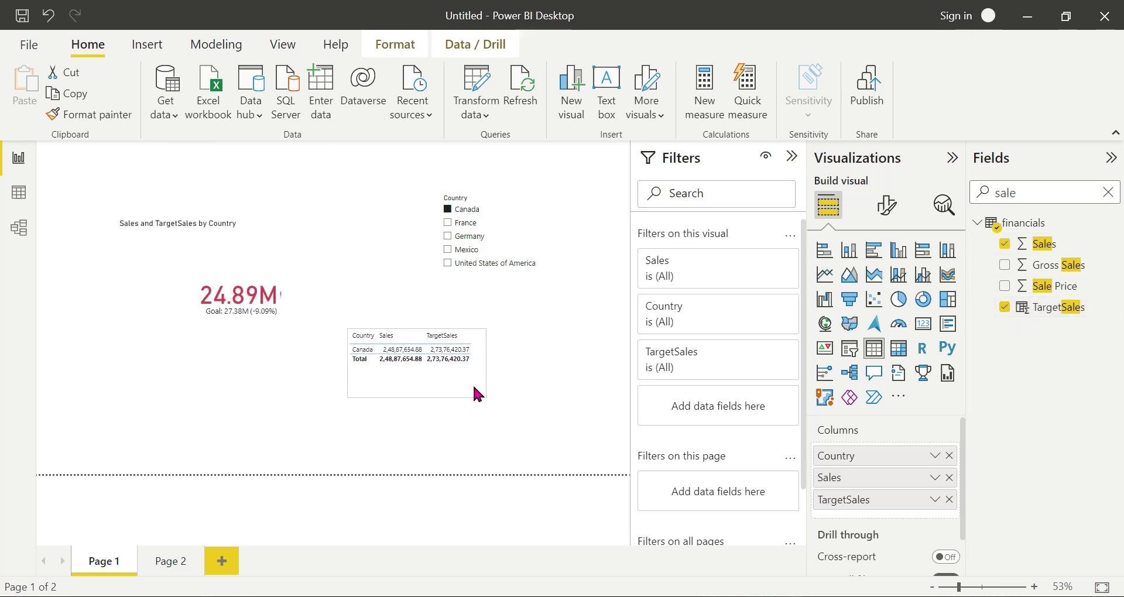
{"action": "left_click_drag", "start_coordinate": [389, 381], "coordinate": [445, 375]}
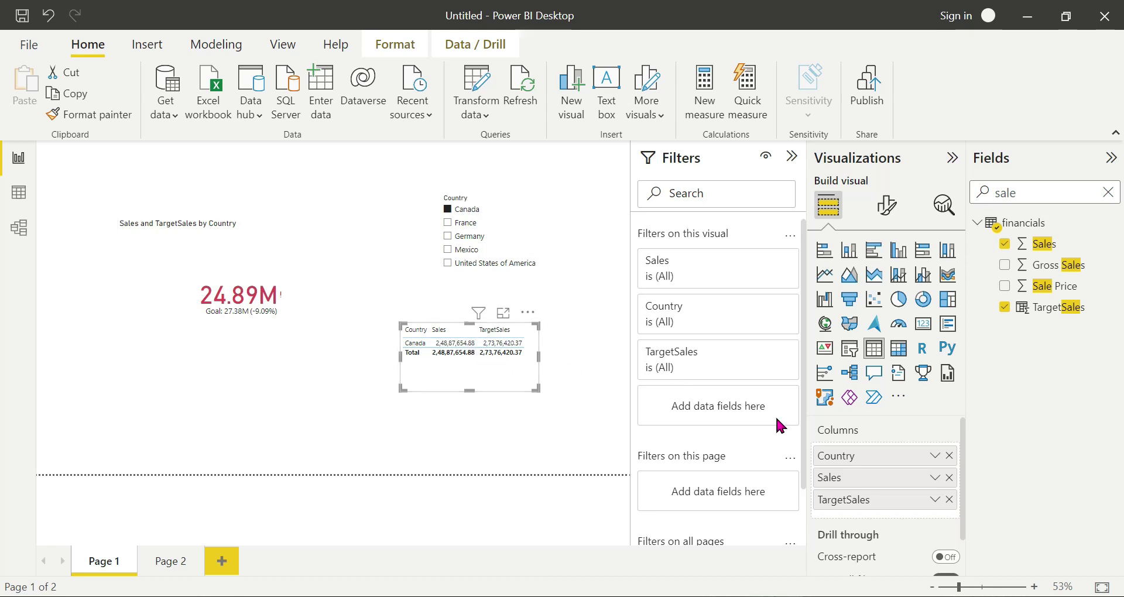
{"action": "left_click", "coordinate": [949, 478]}
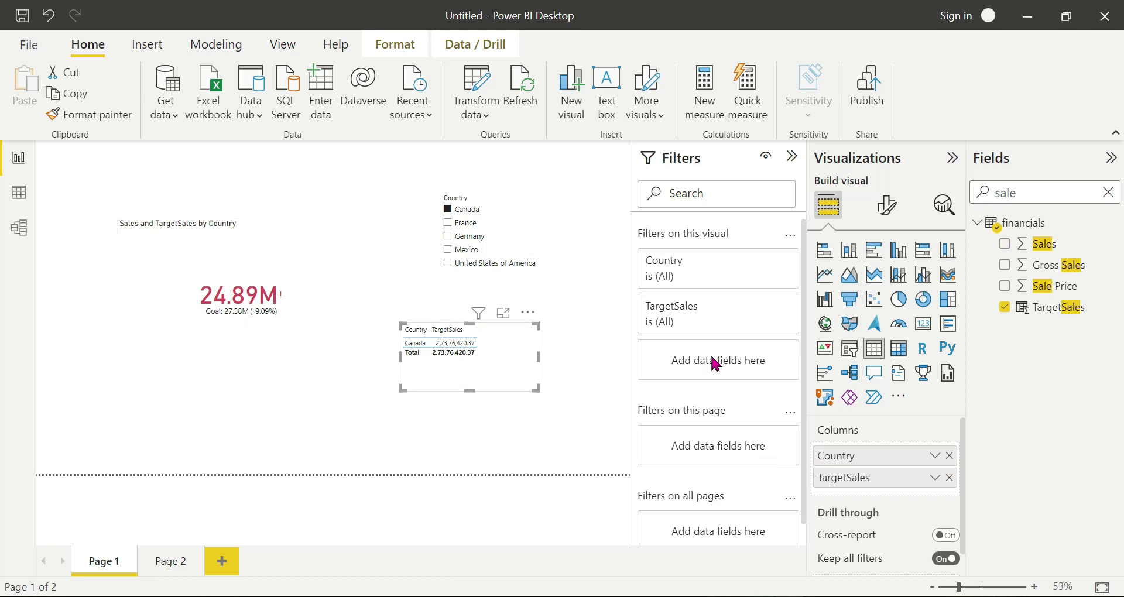
{"action": "left_click_drag", "start_coordinate": [1043, 245], "coordinate": [878, 495]}
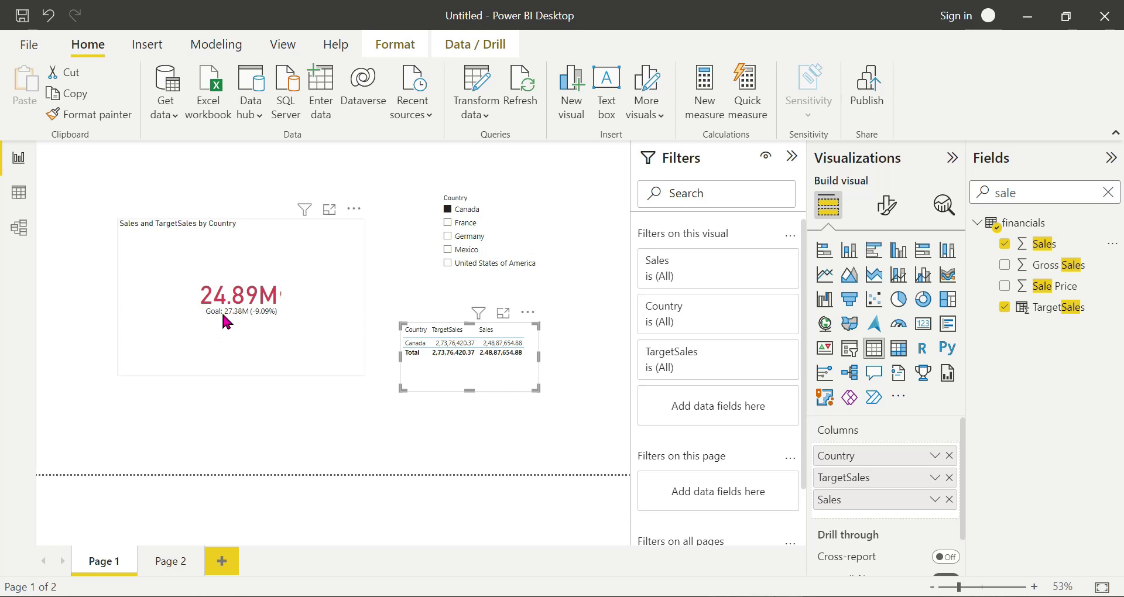
Step: Switch the Country slicer to France and then to United States of America to compare the KPI with the table
{"action": "left_click", "coordinate": [449, 226]}
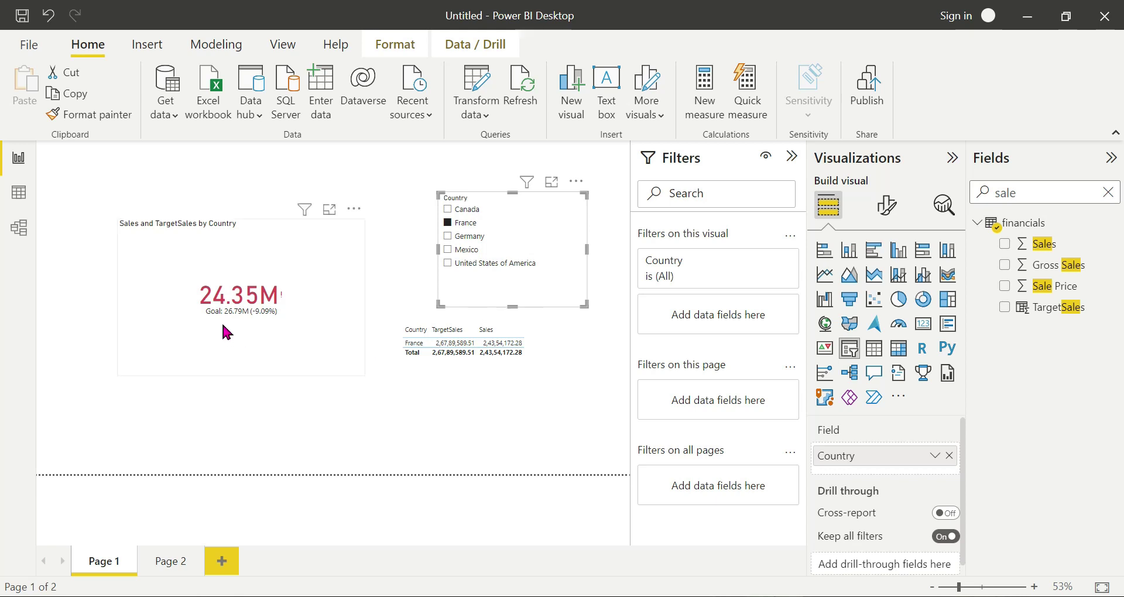
{"action": "left_click", "coordinate": [448, 265]}
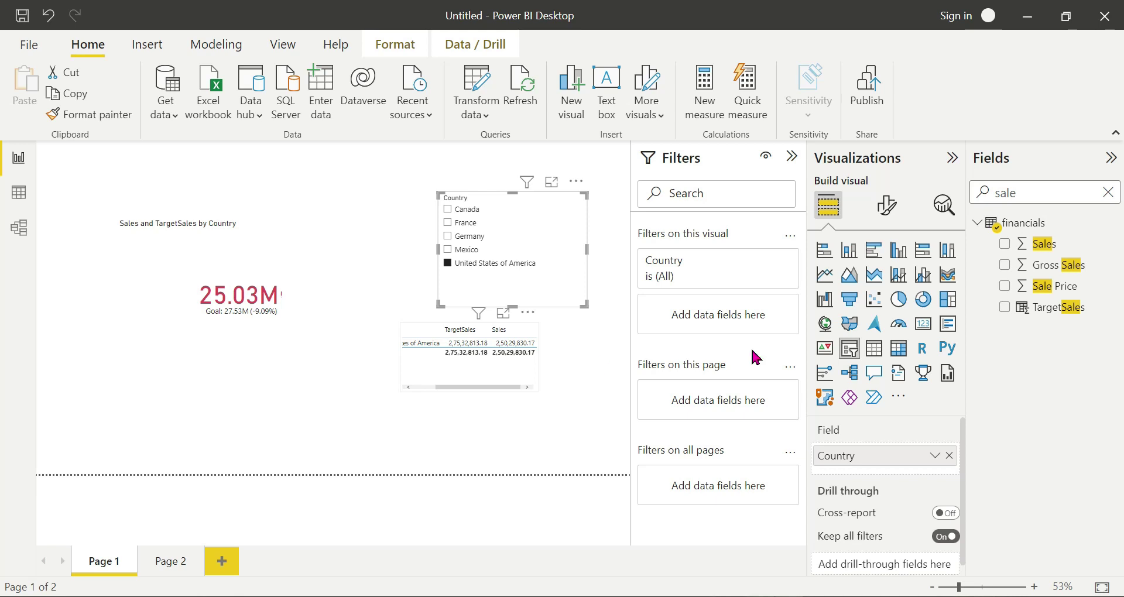
Step: Create a calculated column in the financials table with the formula NewTargetSales = financials[ Sales]*0.1
{"action": "left_click", "coordinate": [1107, 193]}
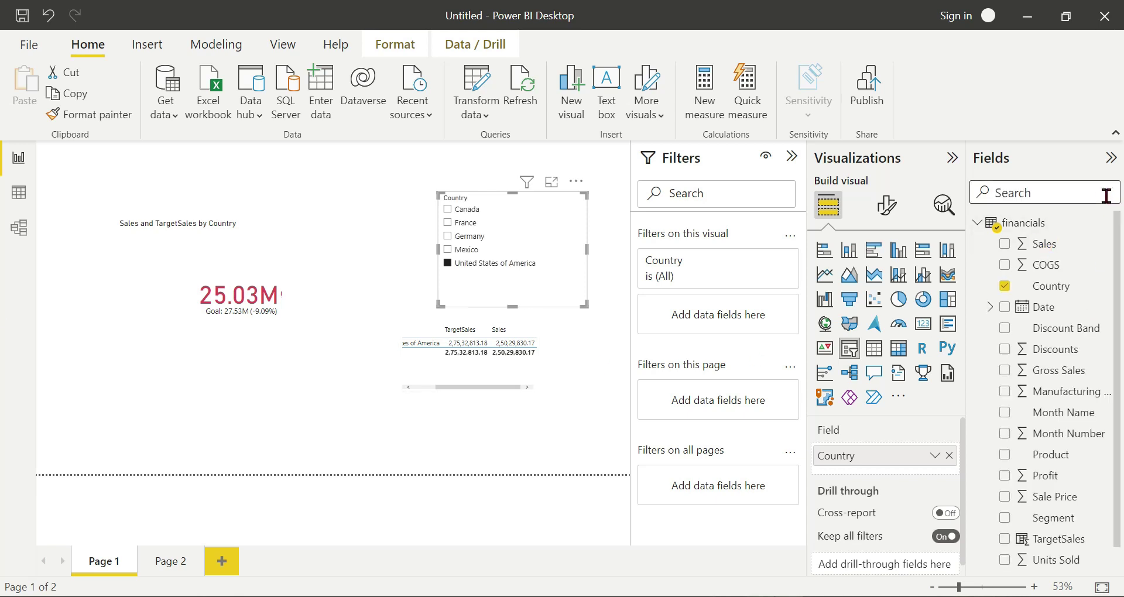
{"action": "left_click", "coordinate": [1110, 222]}
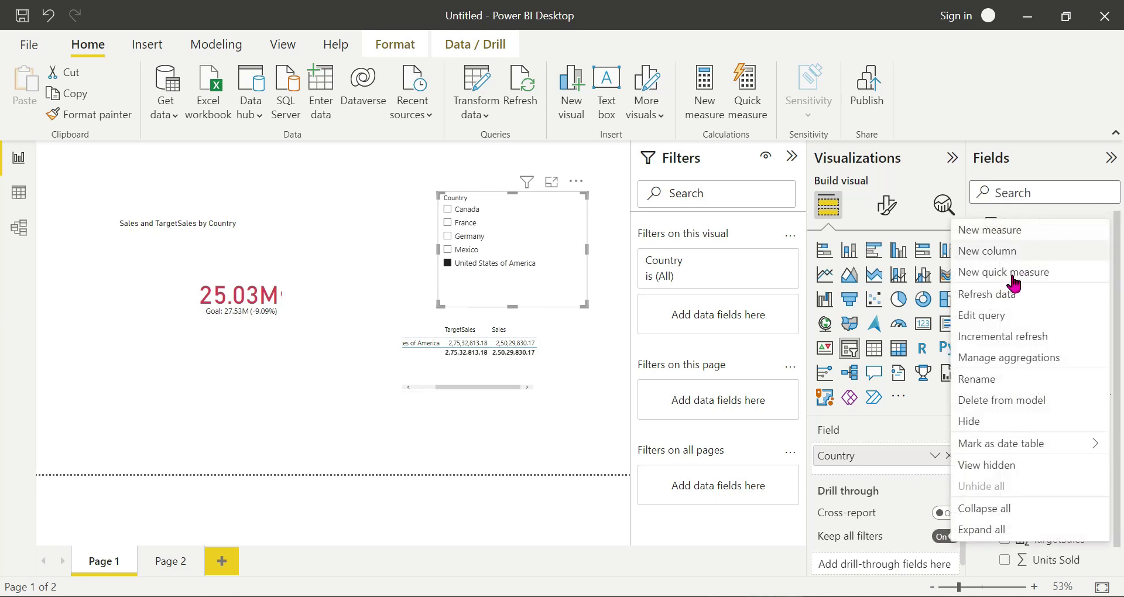
{"action": "key", "text": "Escape"}
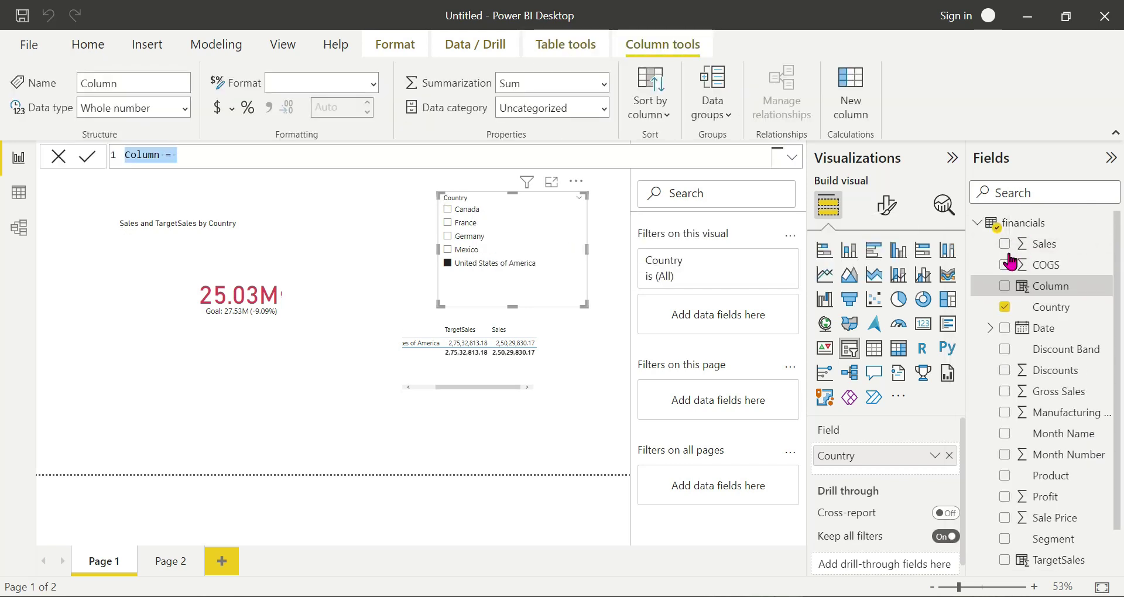
{"action": "type", "text": "Targe"}
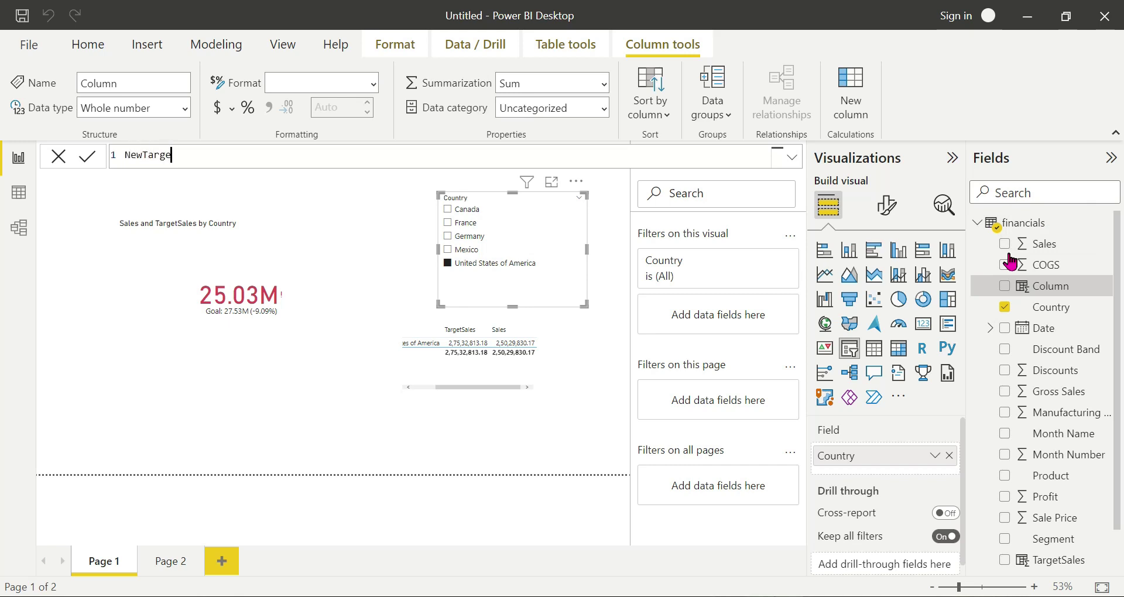
{"action": "type", "text": "wTargetSales = sal"}
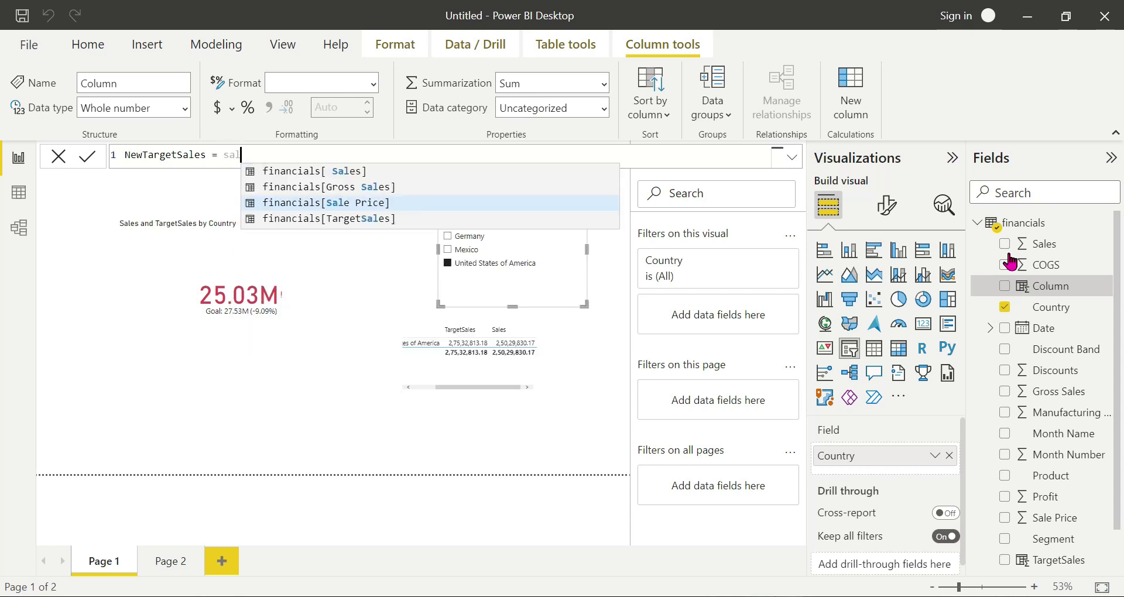
{"action": "key", "text": "Tab"}
{"action": "type", "text": "*"}
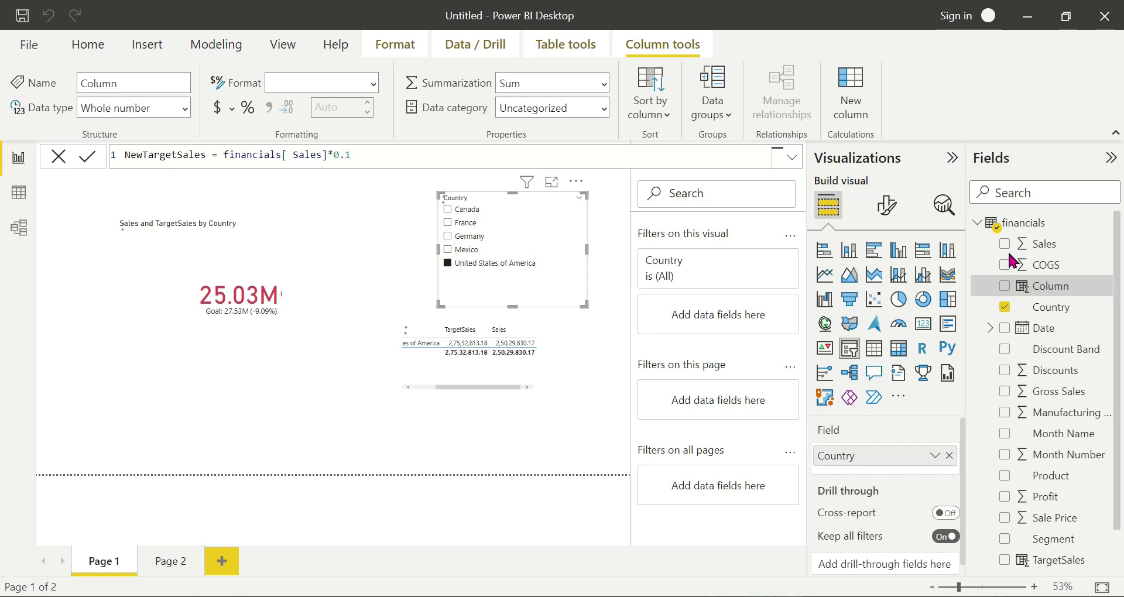
{"action": "key", "text": "Return"}
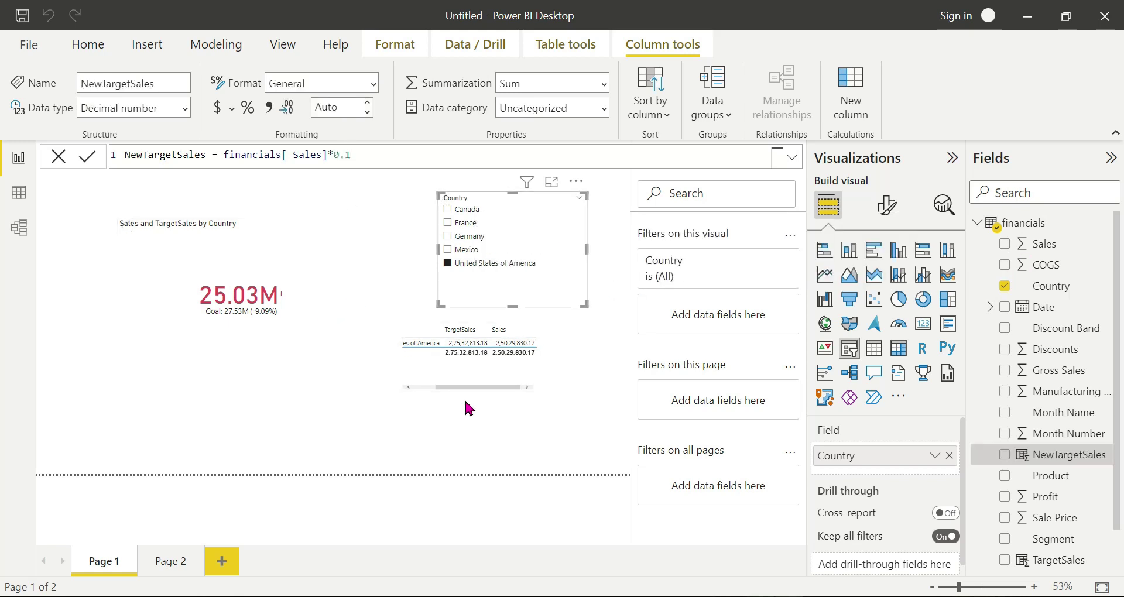
Step: Replace TargetSales with NewTargetSales as the target of the KPI visual
{"action": "left_click", "coordinate": [277, 441]}
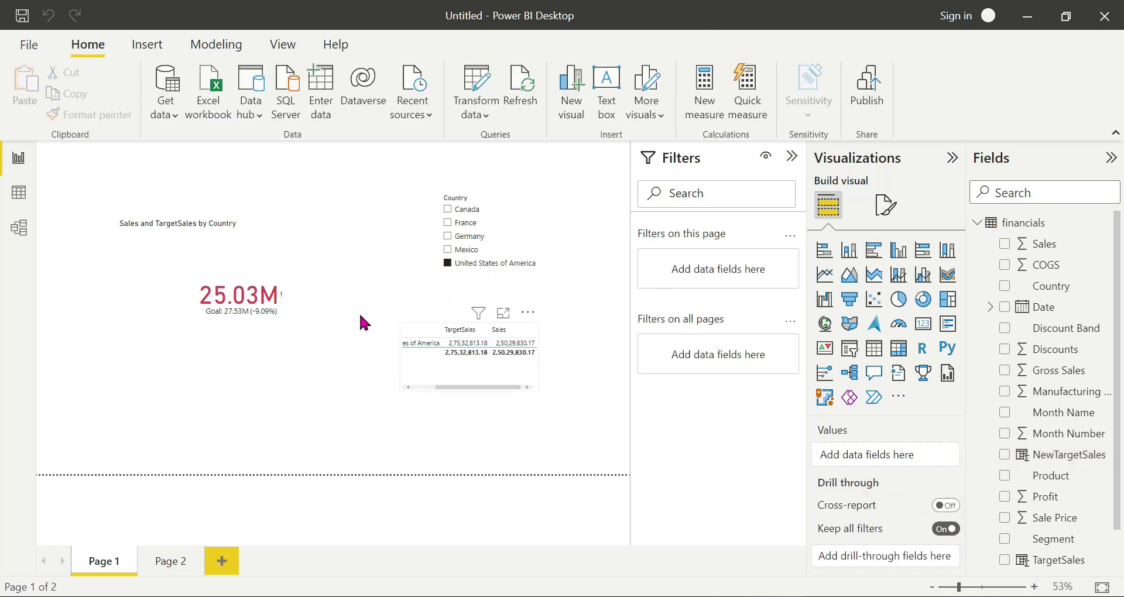
{"action": "left_click", "coordinate": [340, 301]}
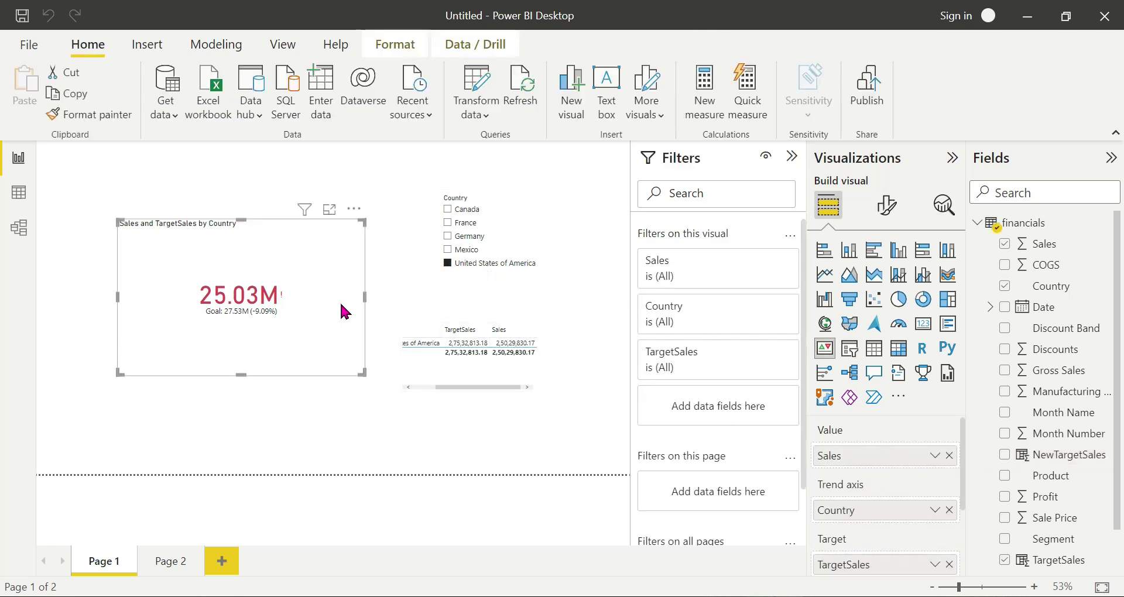
{"action": "left_click", "coordinate": [949, 564]}
{"action": "left_click_drag", "start_coordinate": [1073, 451], "coordinate": [887, 566]}
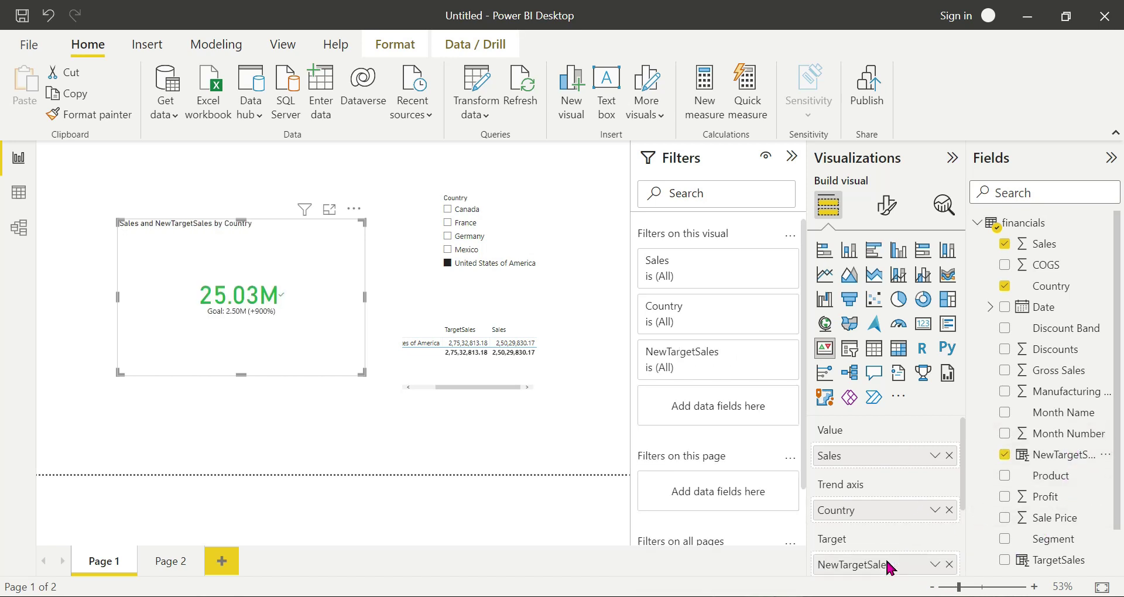
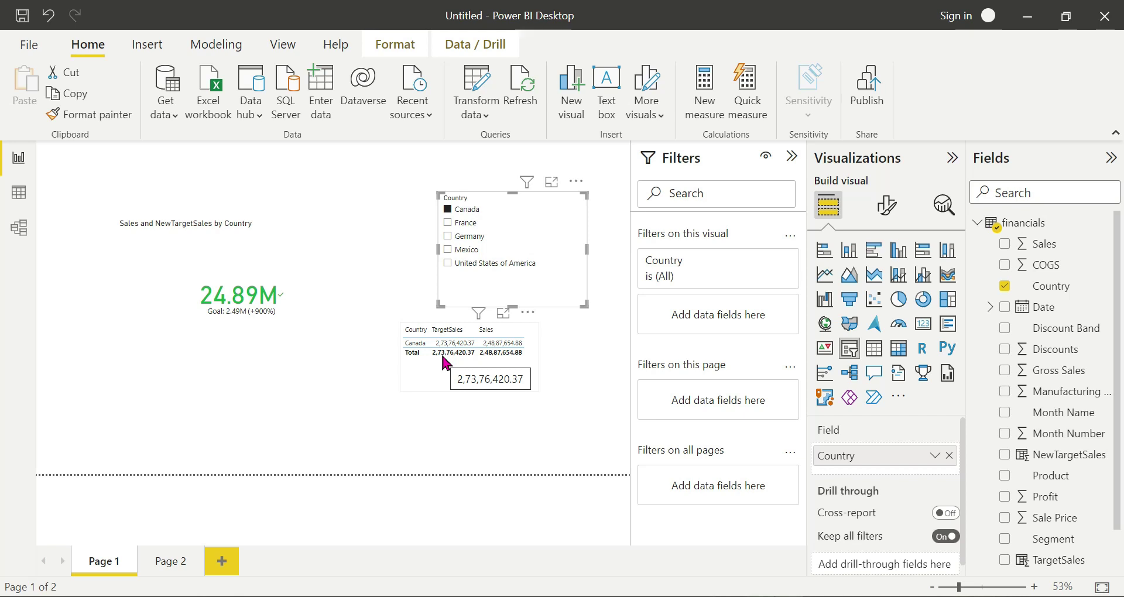
Step: Replace the TargetSales column in the table with NewTargetSales, placed after Sales, and enlarge the table slightly
{"action": "left_click", "coordinate": [296, 347]}
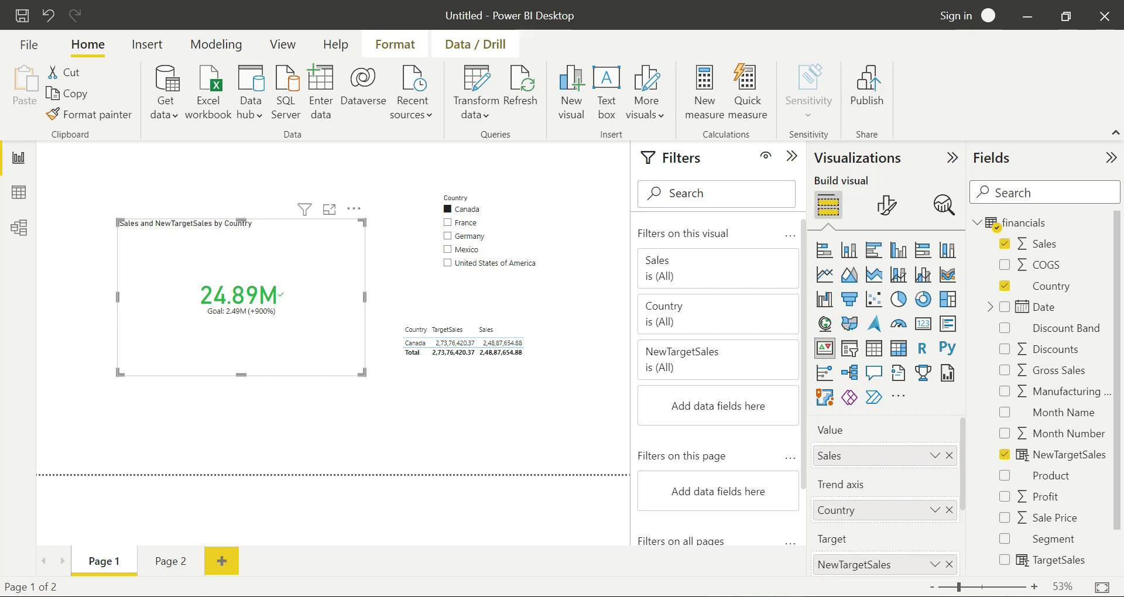
{"action": "left_click", "coordinate": [491, 371]}
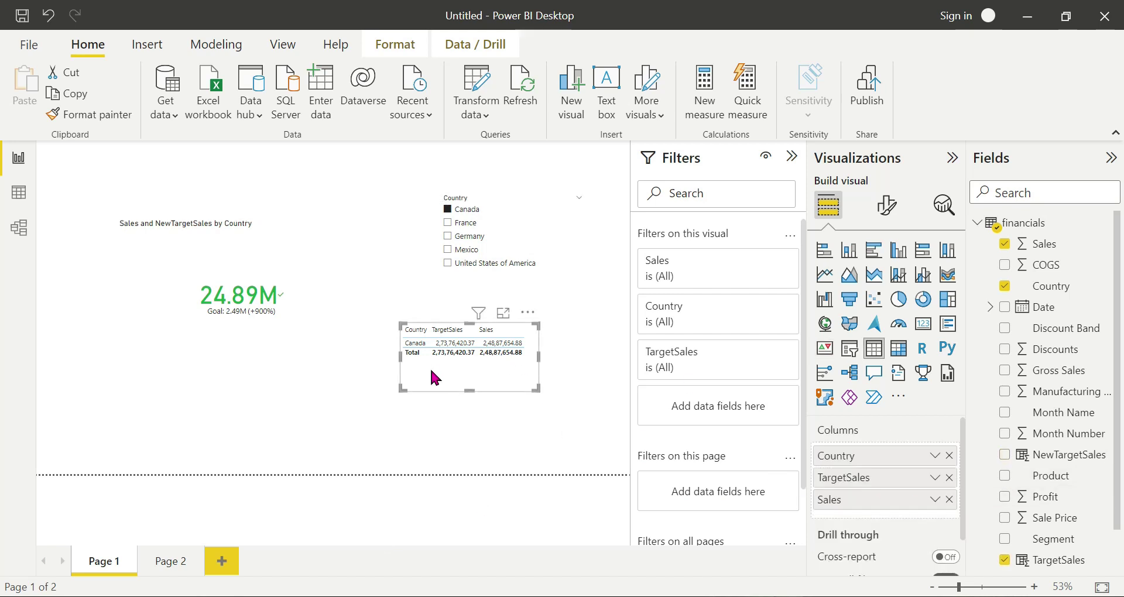
{"action": "left_click", "coordinate": [949, 485]}
{"action": "left_click_drag", "start_coordinate": [1060, 455], "coordinate": [879, 502]}
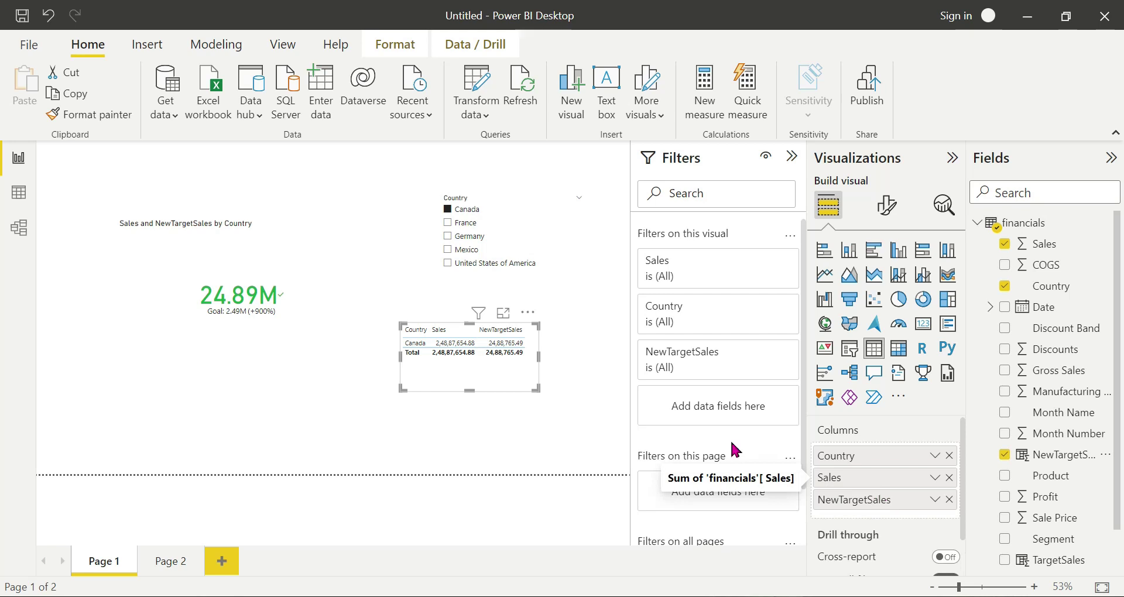
{"action": "left_click_drag", "start_coordinate": [535, 389], "coordinate": [566, 405]}
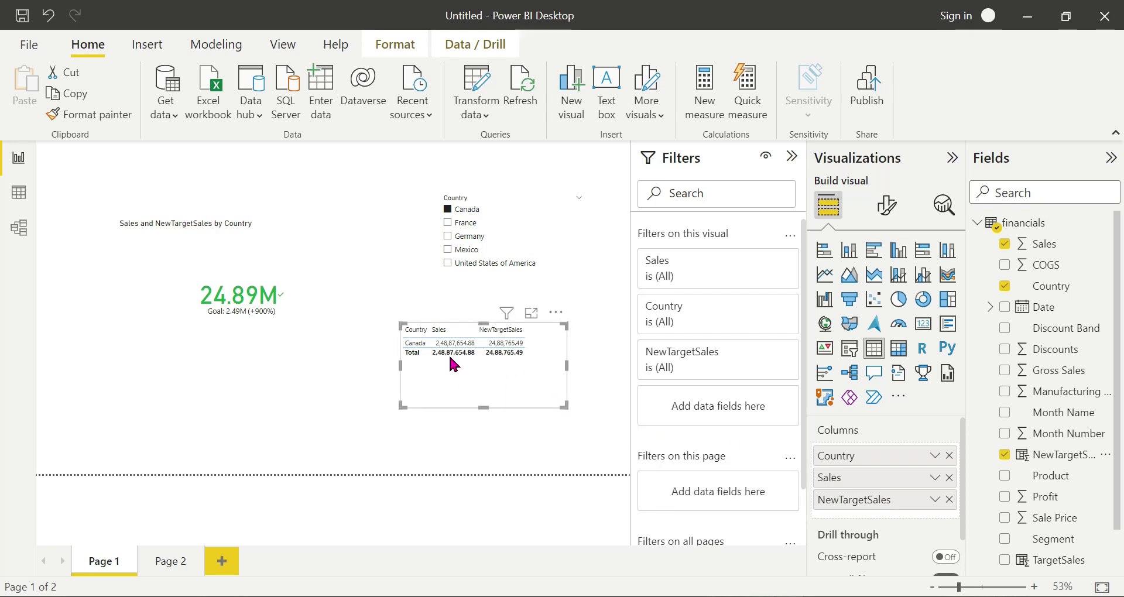
Step: Switch the Country slicer to Mexico and then to France to compare the KPI's new goal with the table
{"action": "mouse_move", "coordinate": [495, 357]}
{"action": "left_click", "coordinate": [449, 250]}
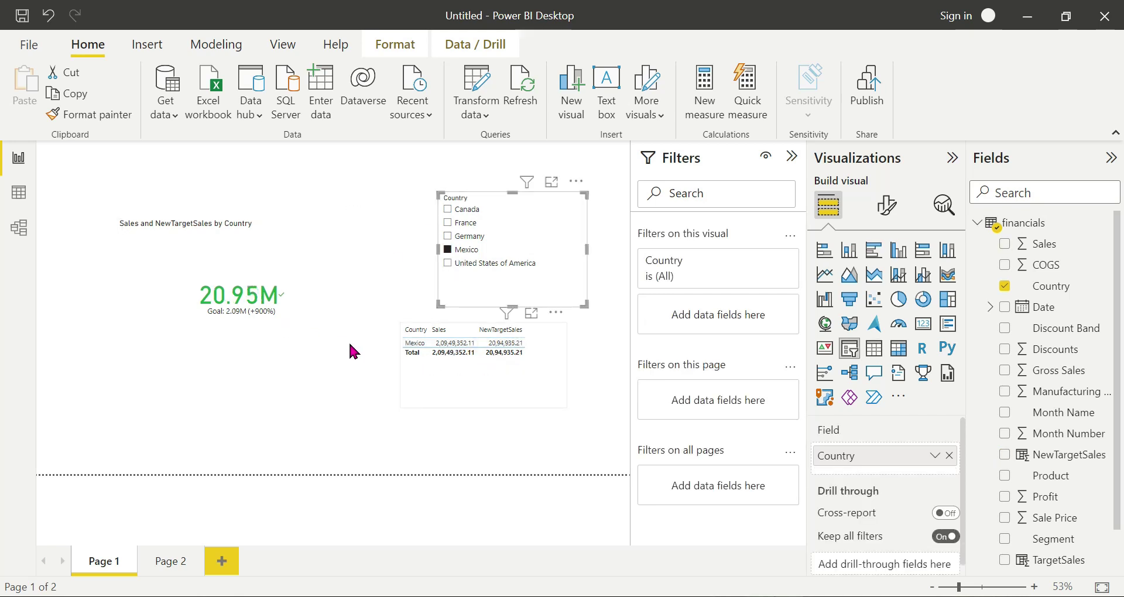
{"action": "left_click", "coordinate": [449, 223]}
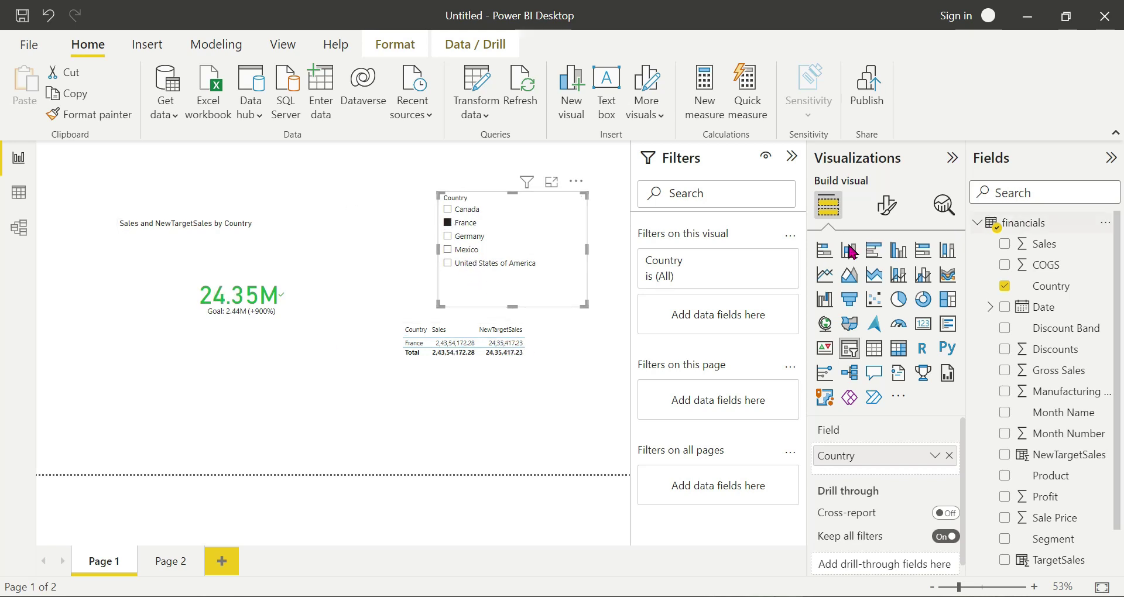
Step: Set the Good Color of the KPI's trend axis to dark blue and review its other color settings
{"action": "left_click", "coordinate": [344, 324]}
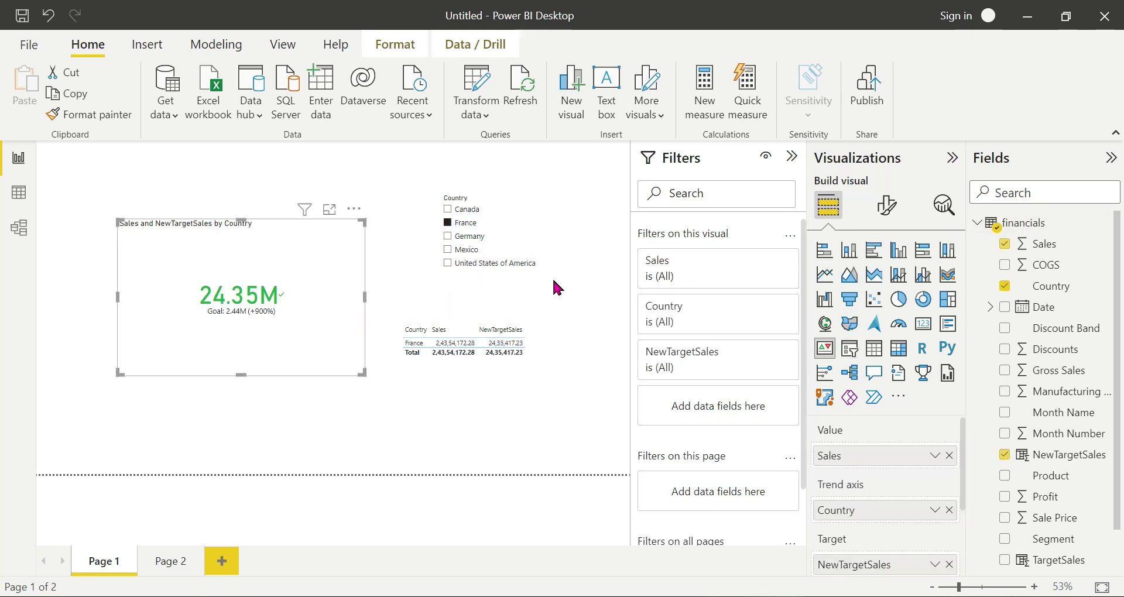
{"action": "left_click", "coordinate": [886, 206]}
{"action": "type", "text": "color"}
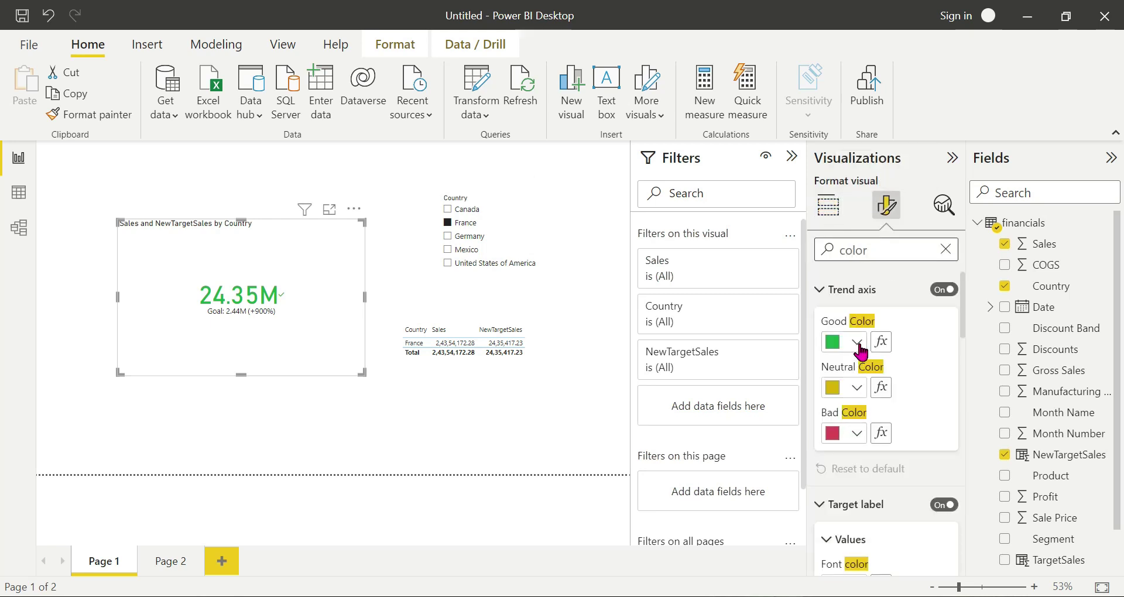
{"action": "left_click", "coordinate": [857, 344]}
{"action": "left_click", "coordinate": [918, 267]}
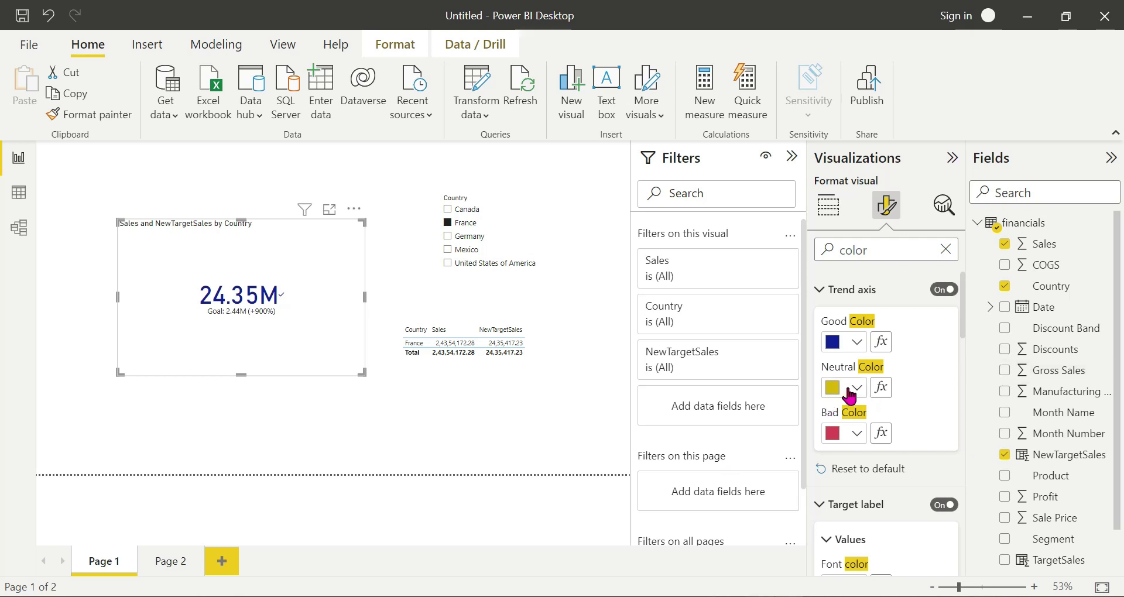
{"action": "left_click", "coordinate": [857, 433]}
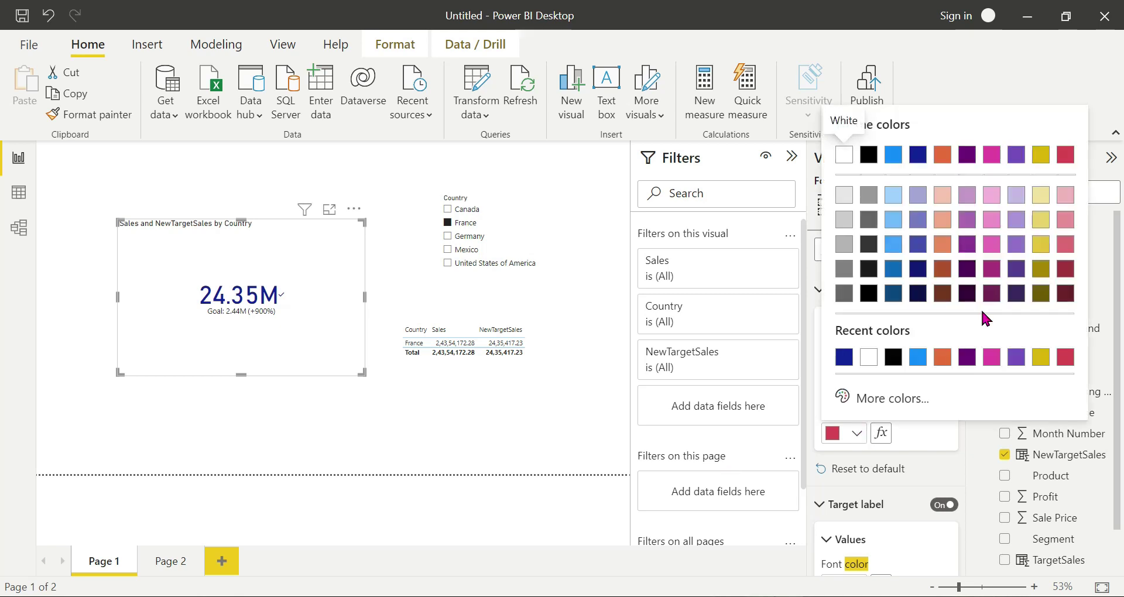
{"action": "left_click", "coordinate": [941, 473]}
{"action": "scroll", "coordinate": [918, 498], "scroll_direction": "down", "scroll_amount": 3}
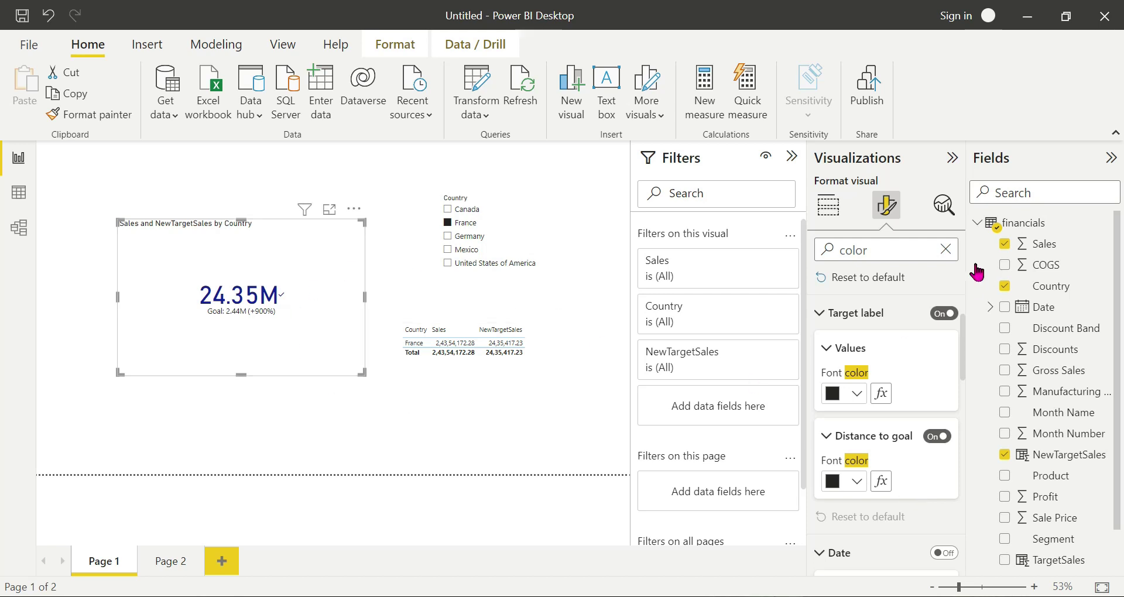
{"action": "left_click", "coordinate": [829, 206]}
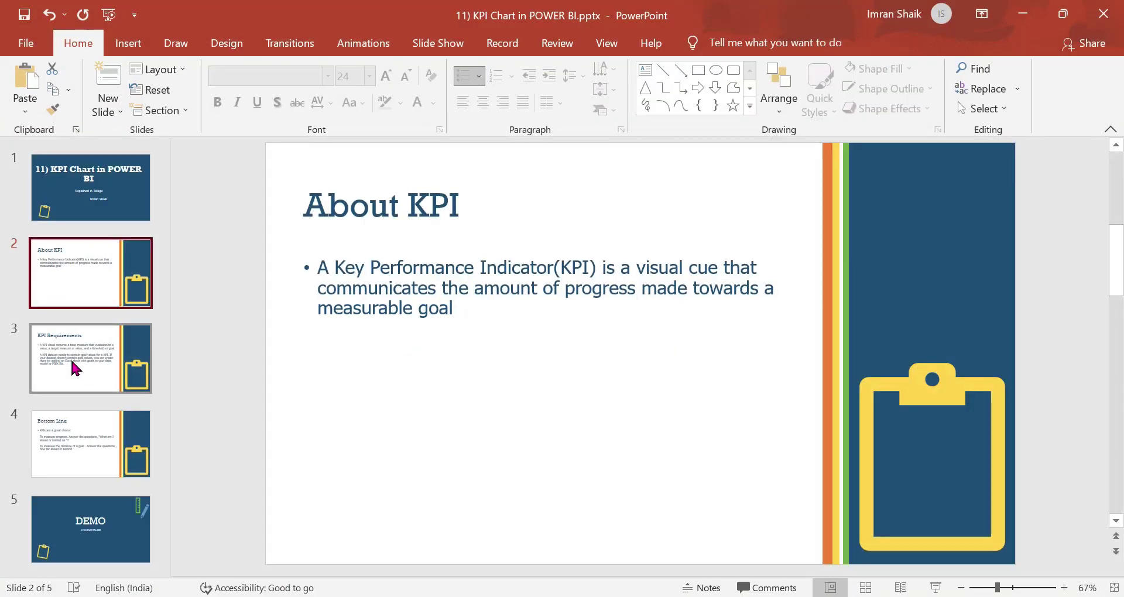
Step: Switch to the KPI presentation in PowerPoint and show the Bottom Line slide as a full-screen slide show
{"action": "left_click", "coordinate": [88, 441]}
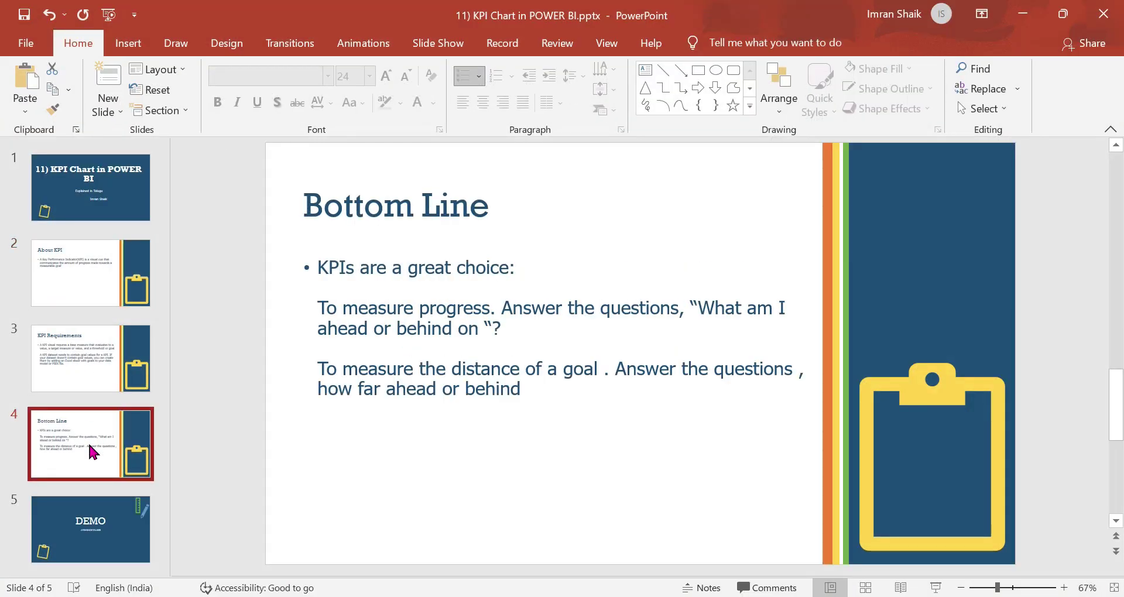
{"action": "left_click", "coordinate": [109, 14]}
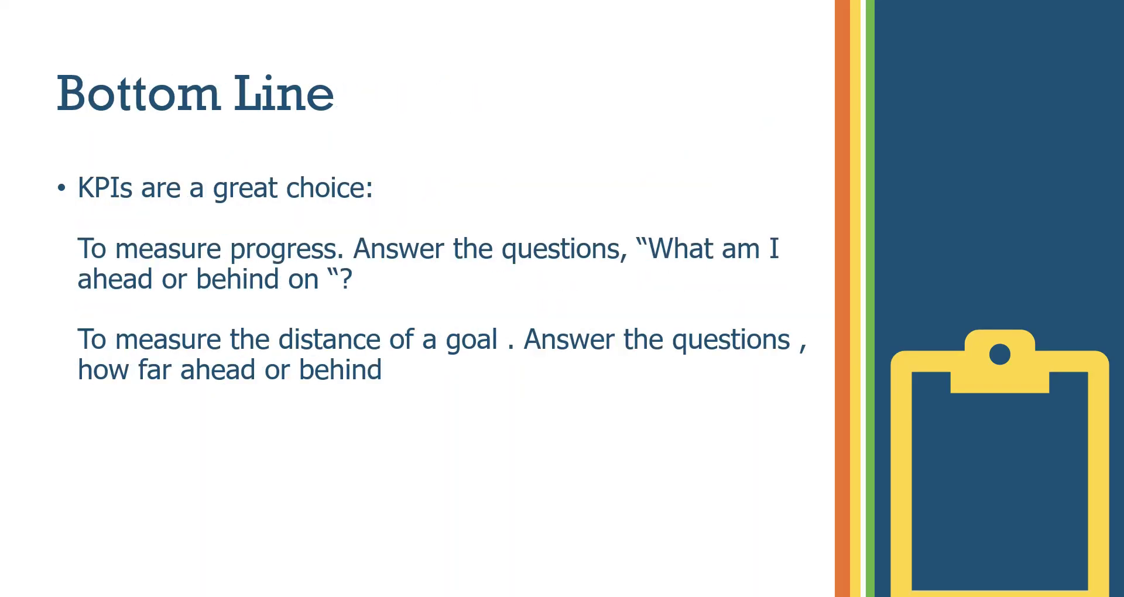